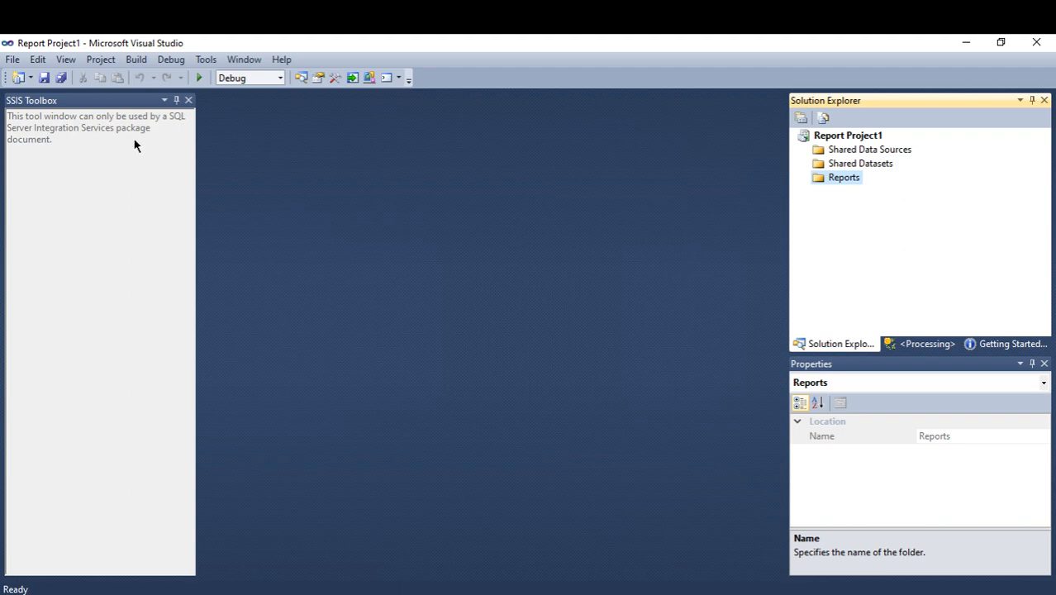
Step: Start a new project using the Report Server Project Wizard template from Reporting Services
click(12, 62)
mouse_move(196, 83)
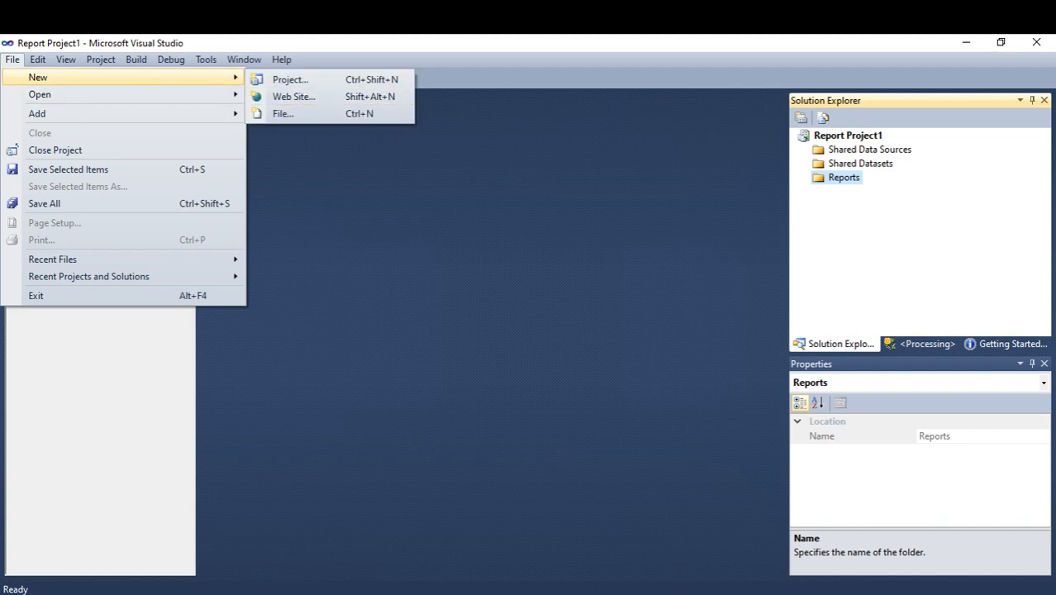
mouse_move(777, 594)
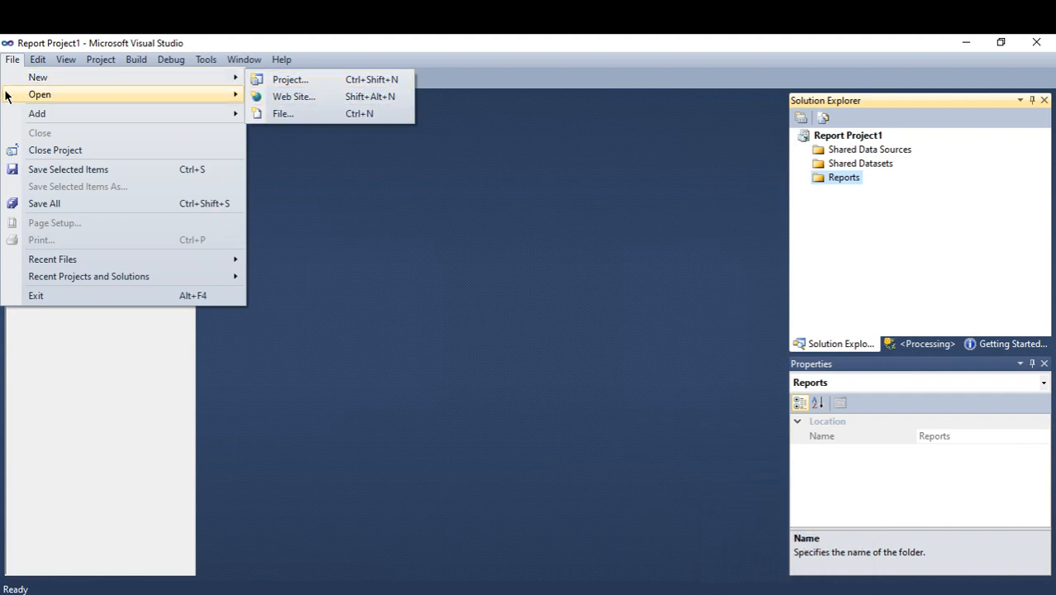
mouse_move(37, 64)
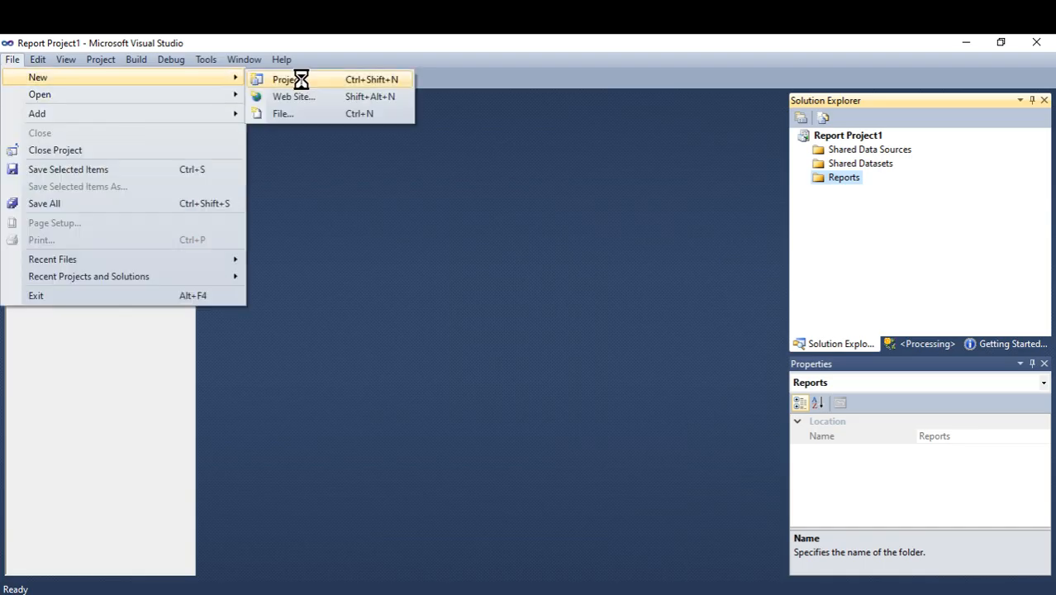
click(298, 80)
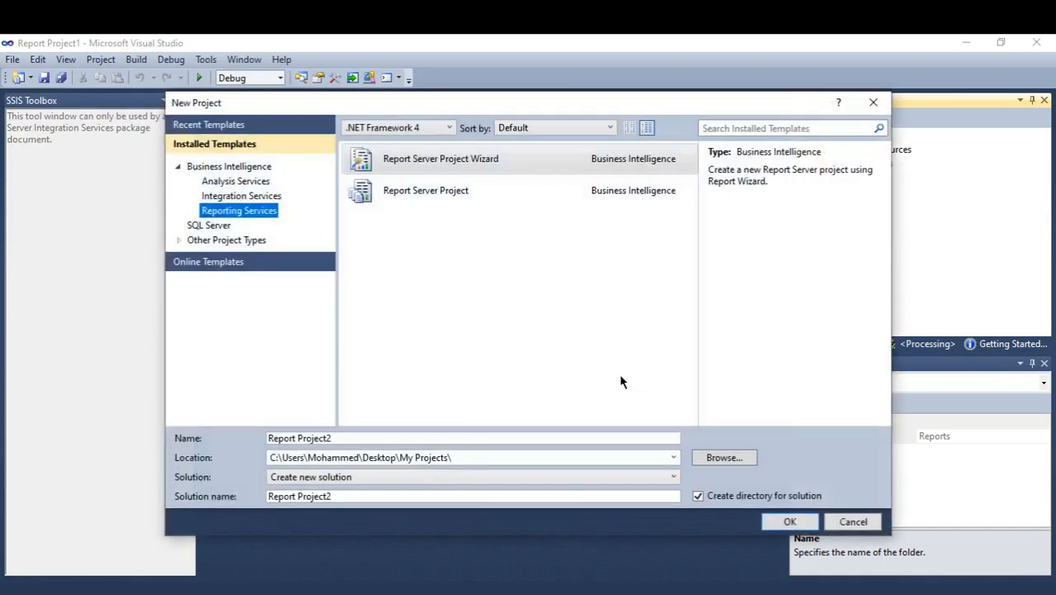
click(242, 198)
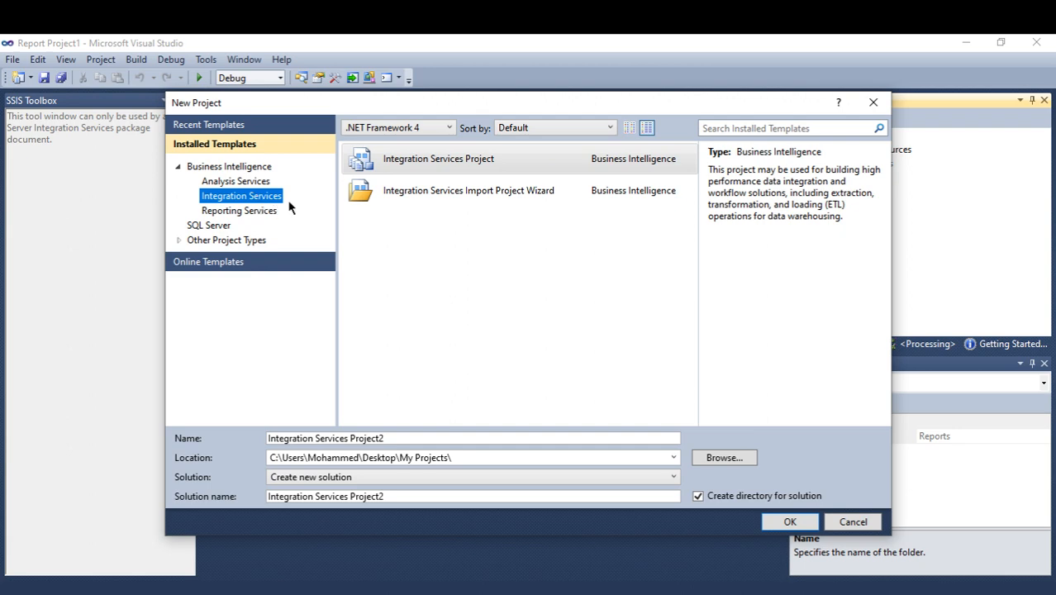
click(243, 211)
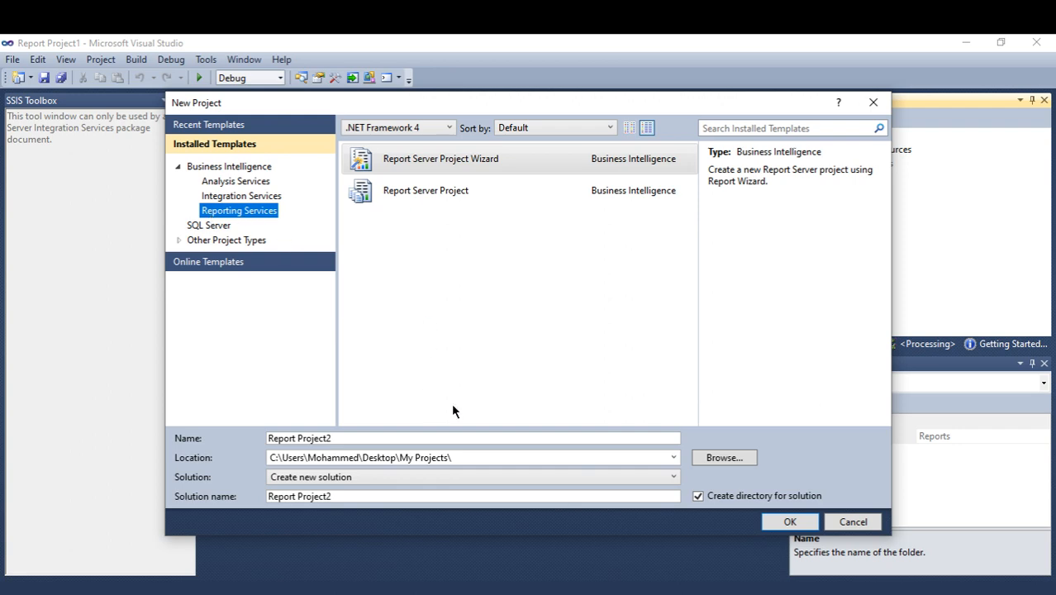
click(421, 191)
click(415, 160)
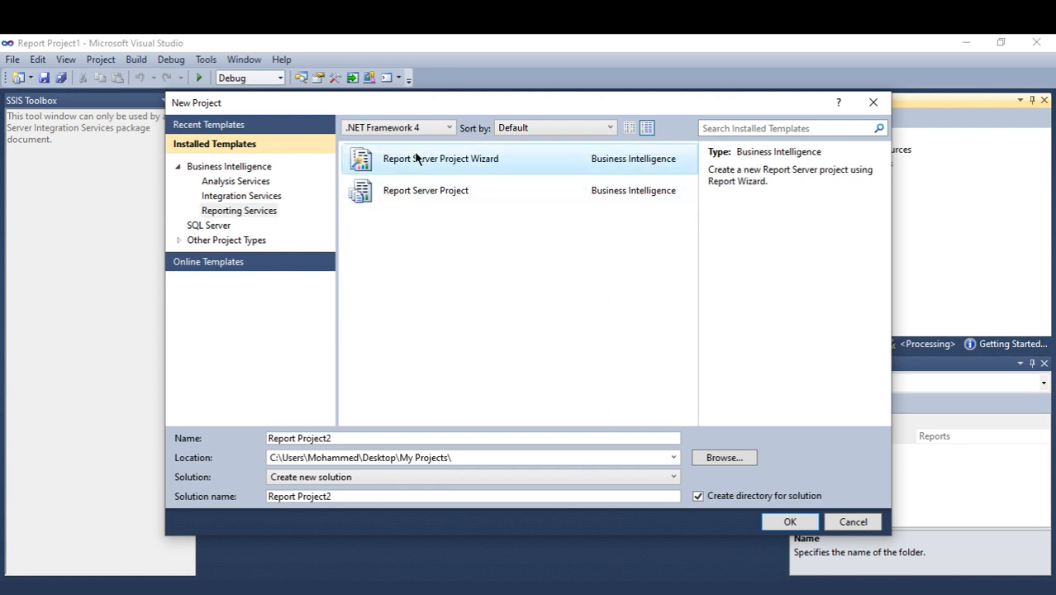
drag(411, 168, 449, 164)
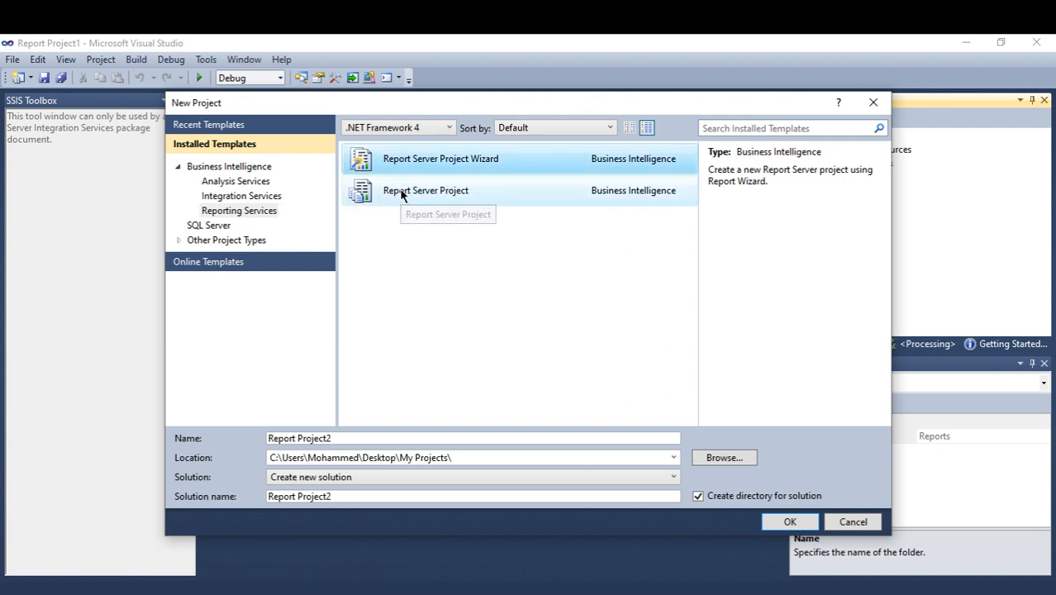
click(416, 192)
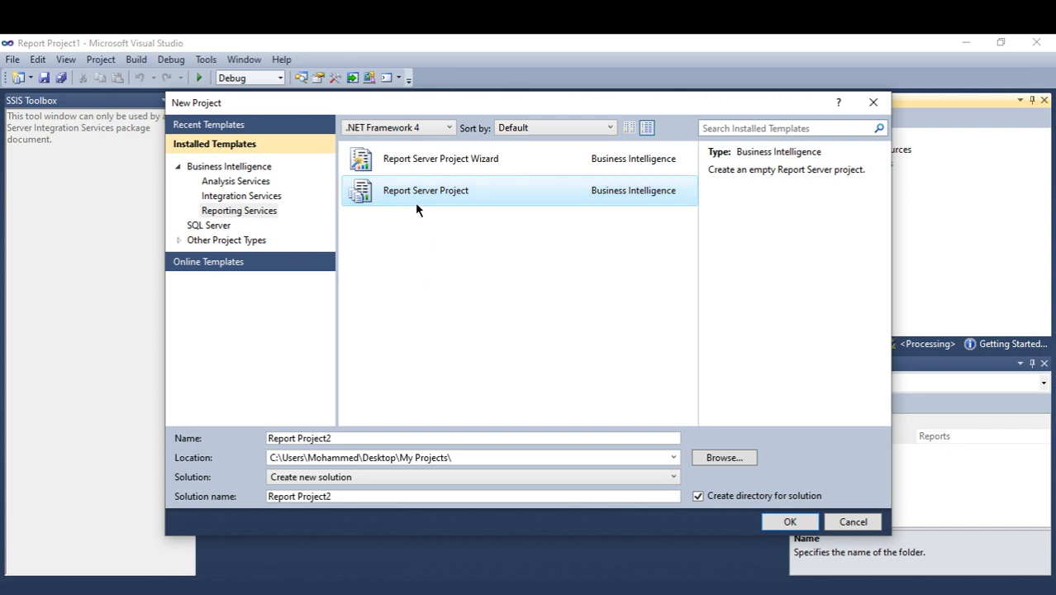
click(411, 161)
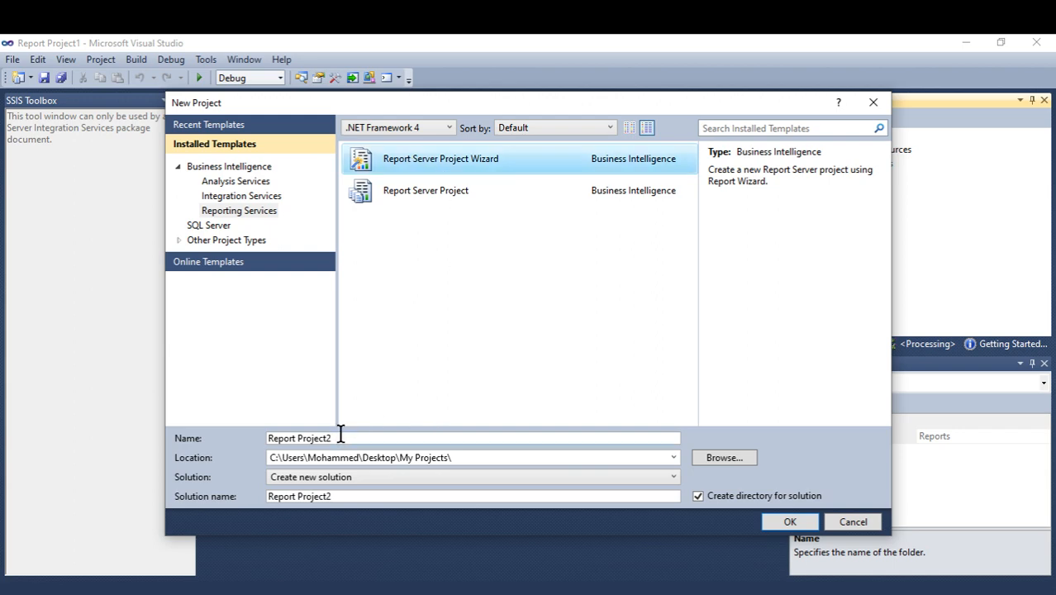
Step: Name the new project Final_Project_Report and try to create it
drag(335, 437, 228, 440)
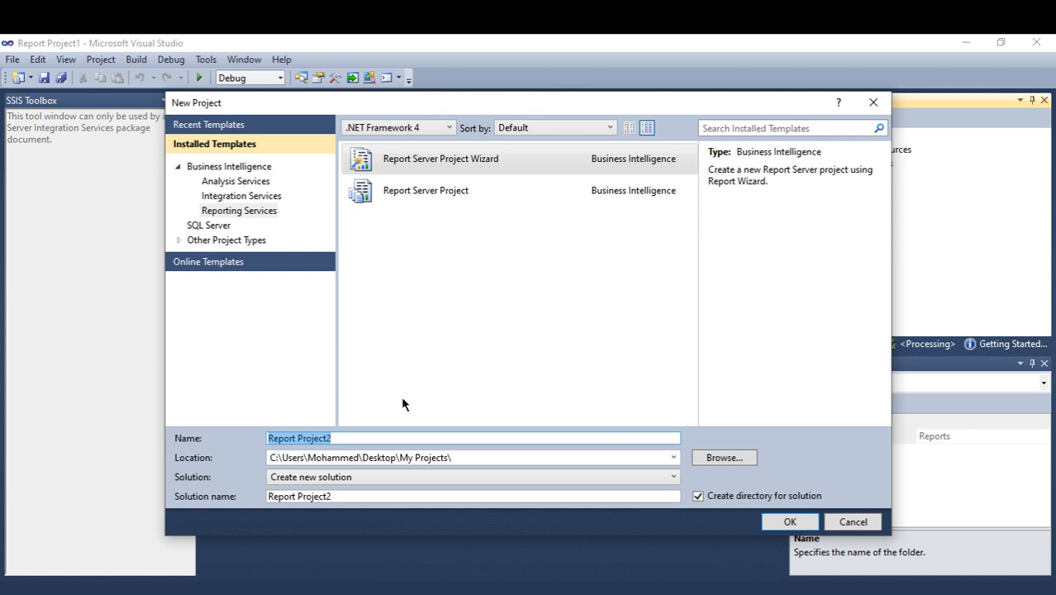
text(Fi)
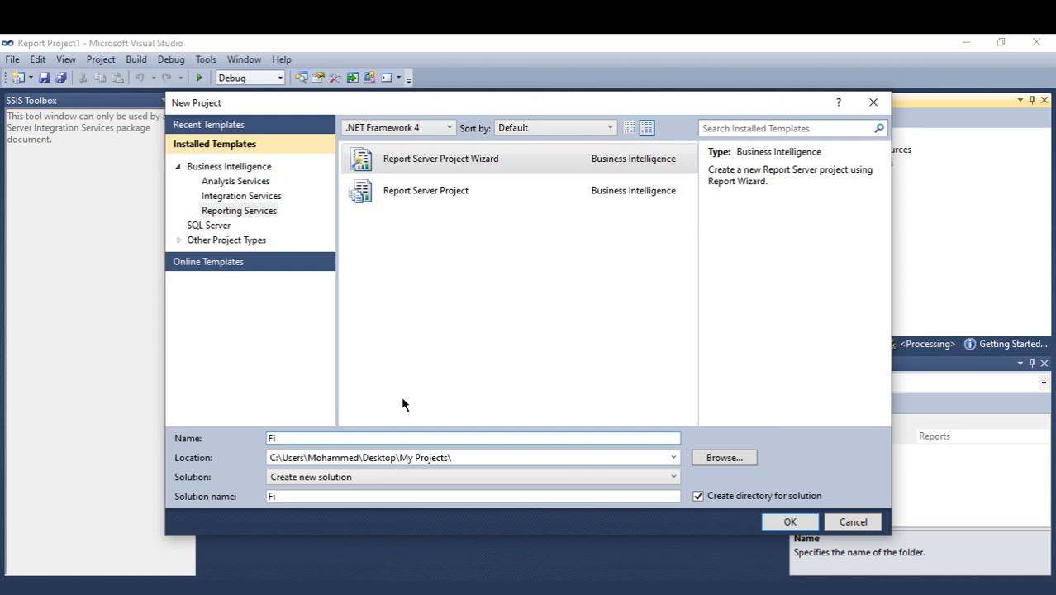
key(BackSpace)
text(inal_Report)
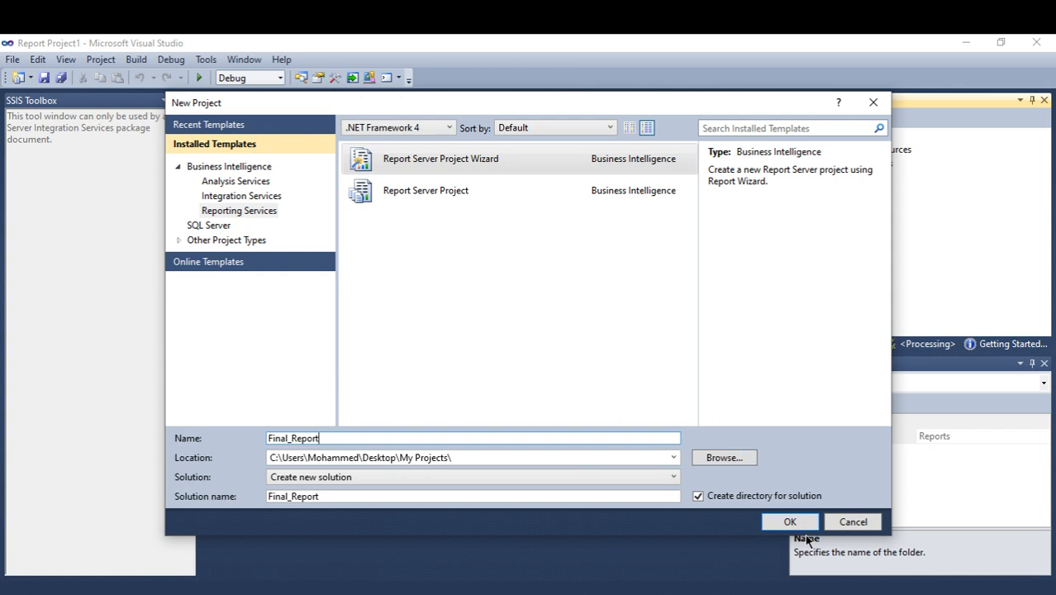
click(291, 438)
text(Project)
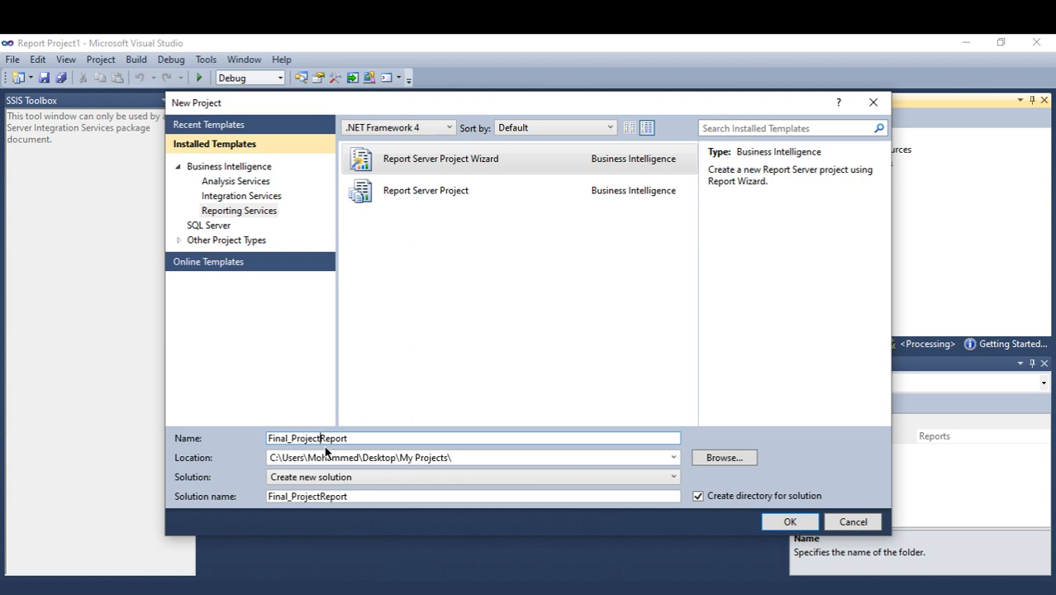
text(_)
click(790, 522)
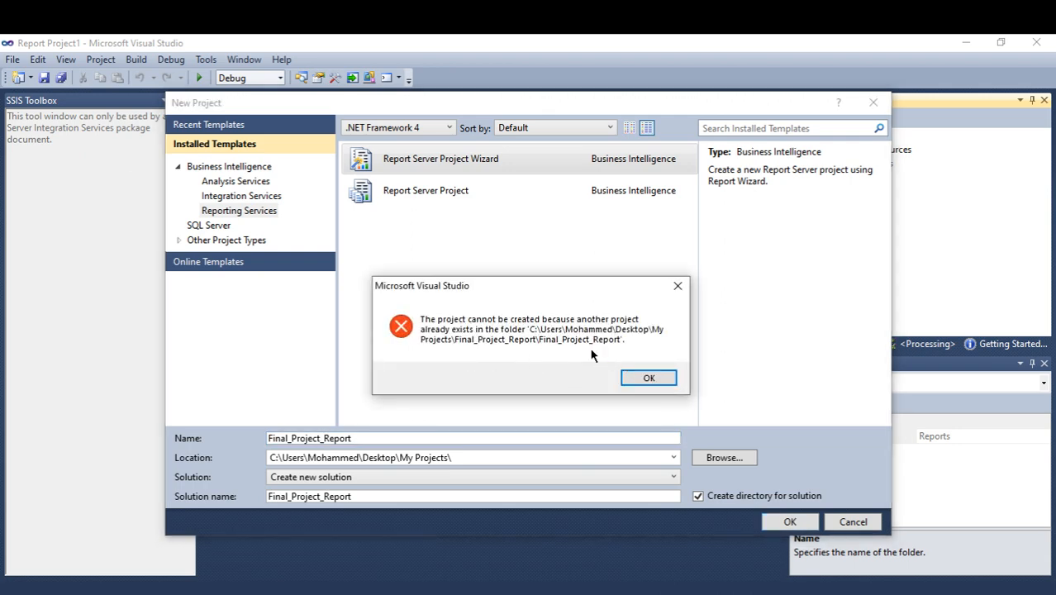
click(649, 378)
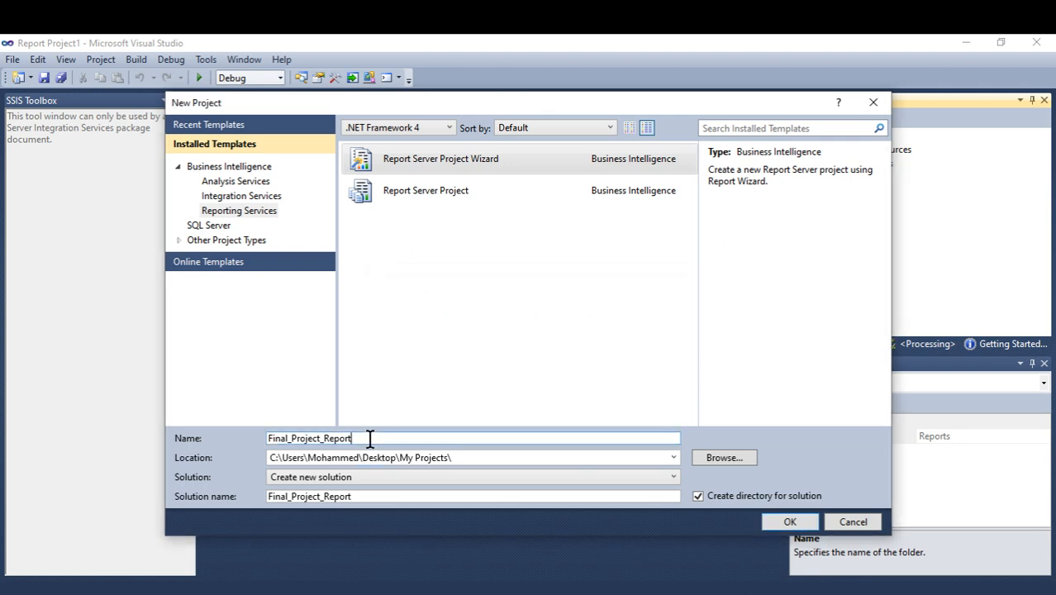
Step: Change the project name to Final_Project_Report1 and create it, saving the changes to Report Project1
text(1)
click(791, 523)
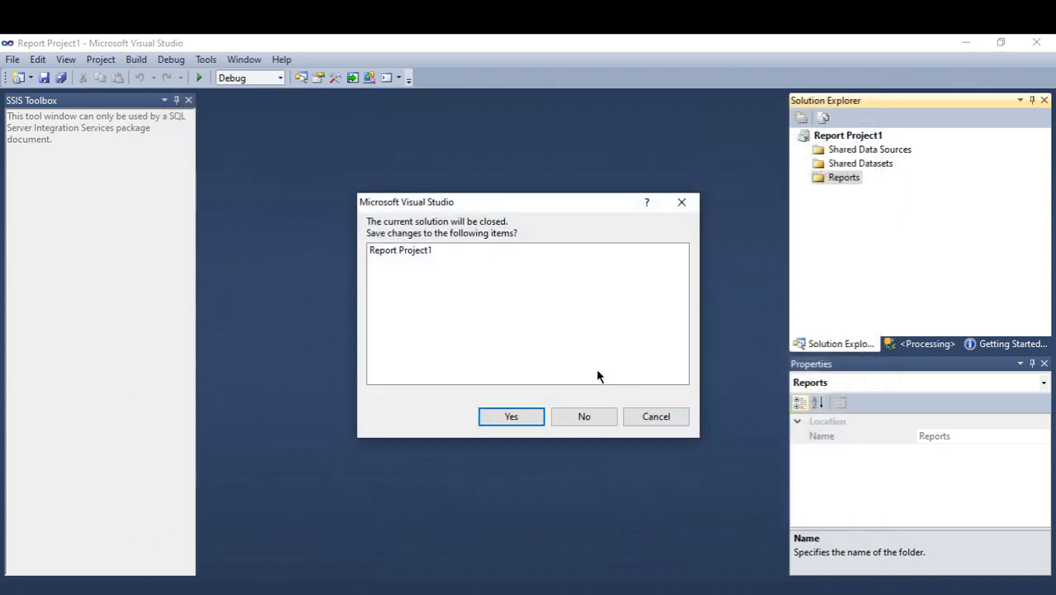
click(512, 415)
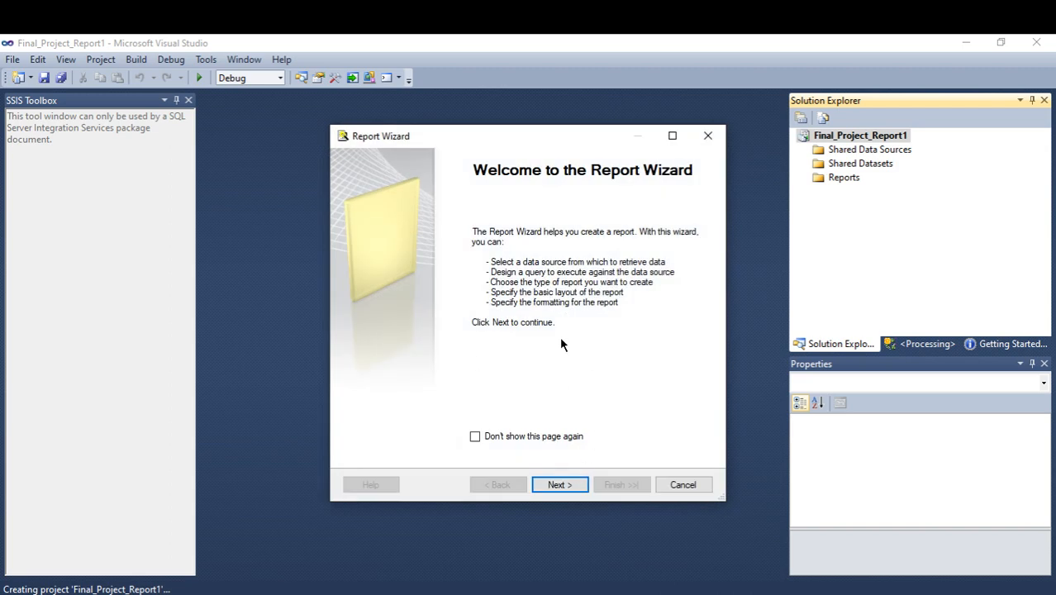
Step: Continue past the wizard's welcome page and open the connection settings of the new Microsoft SQL Server data source
click(566, 486)
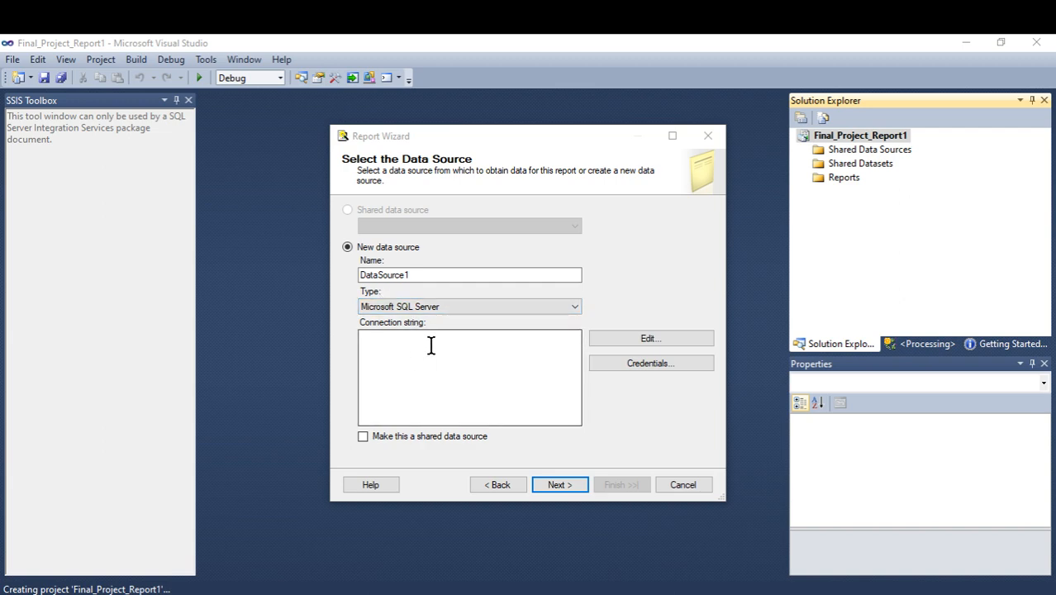
click(650, 339)
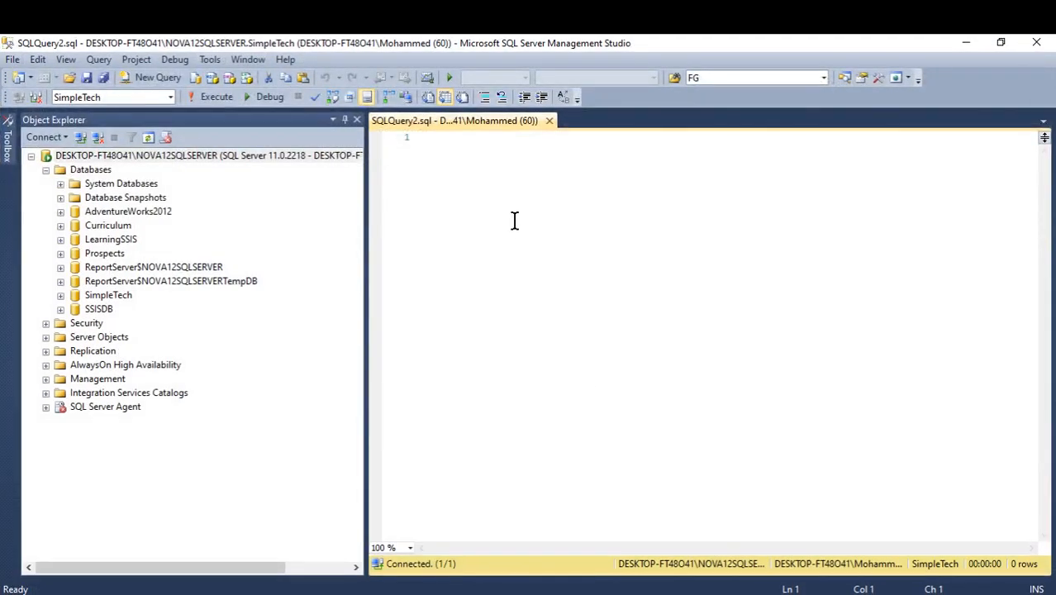
text(select )
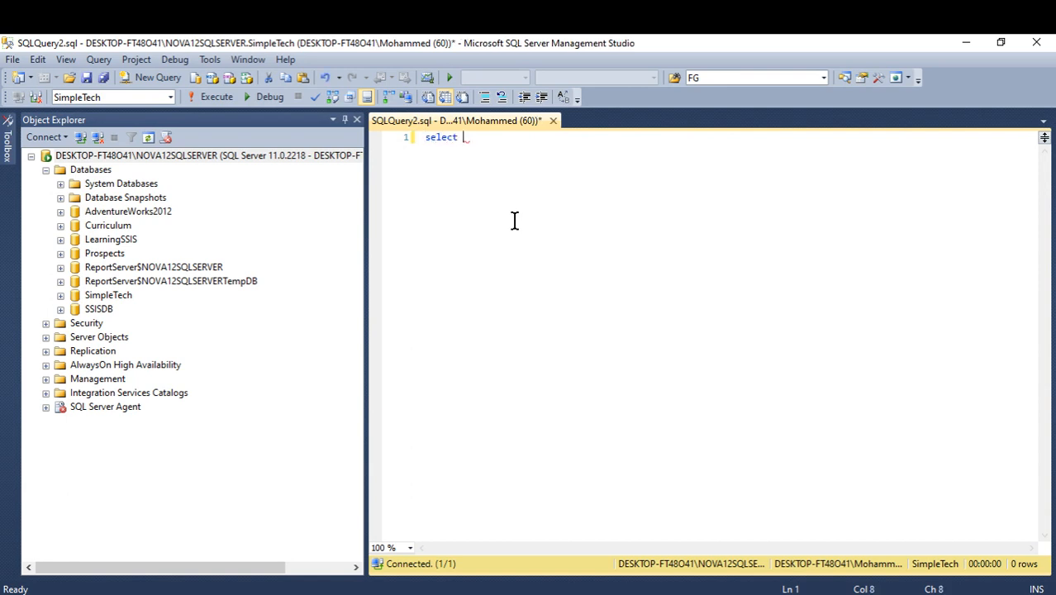
text(@@)
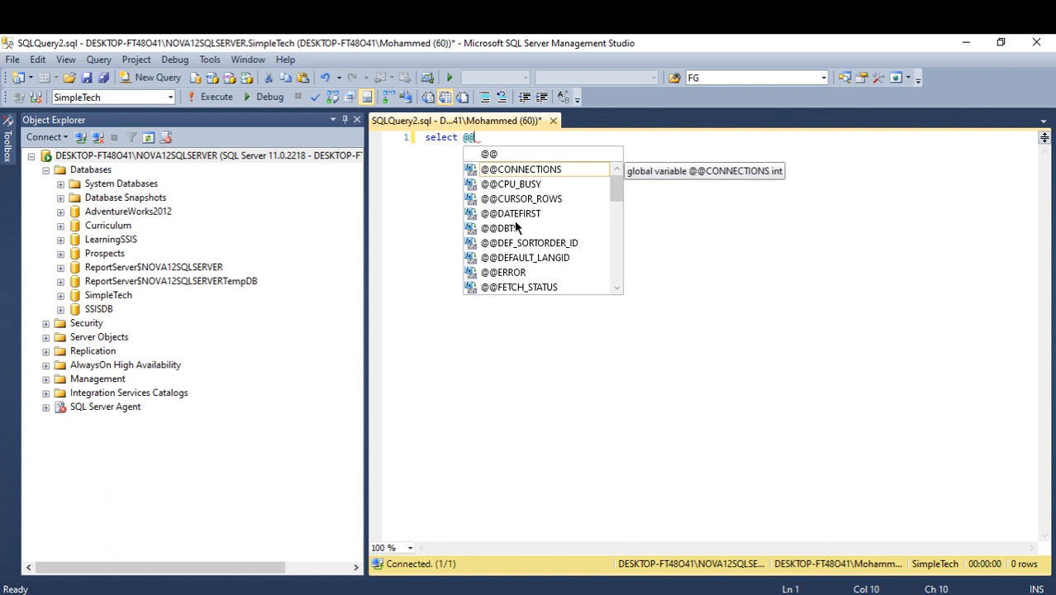
text(Ser)
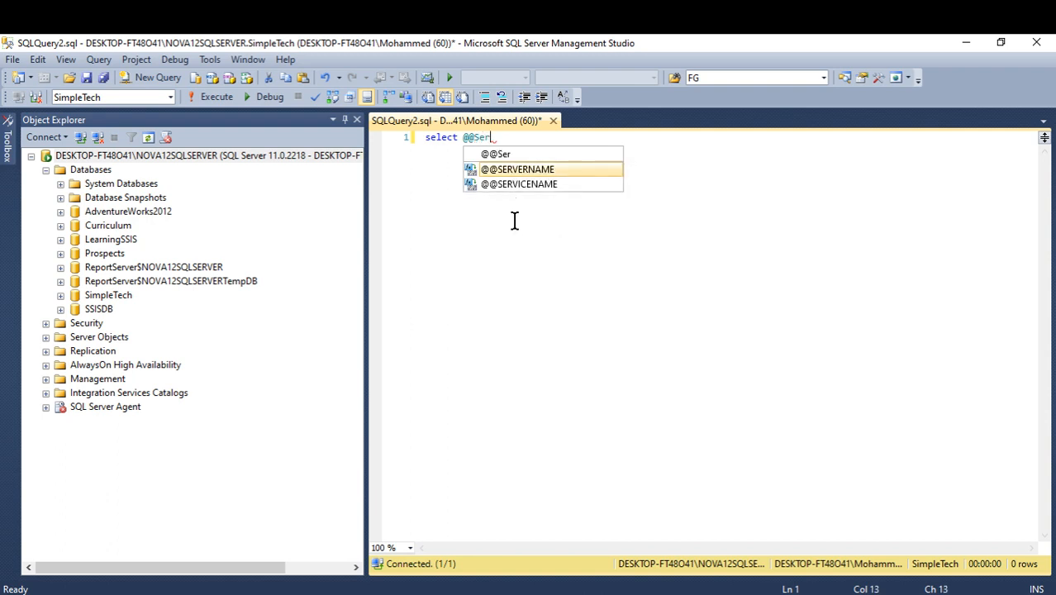
key(Tab)
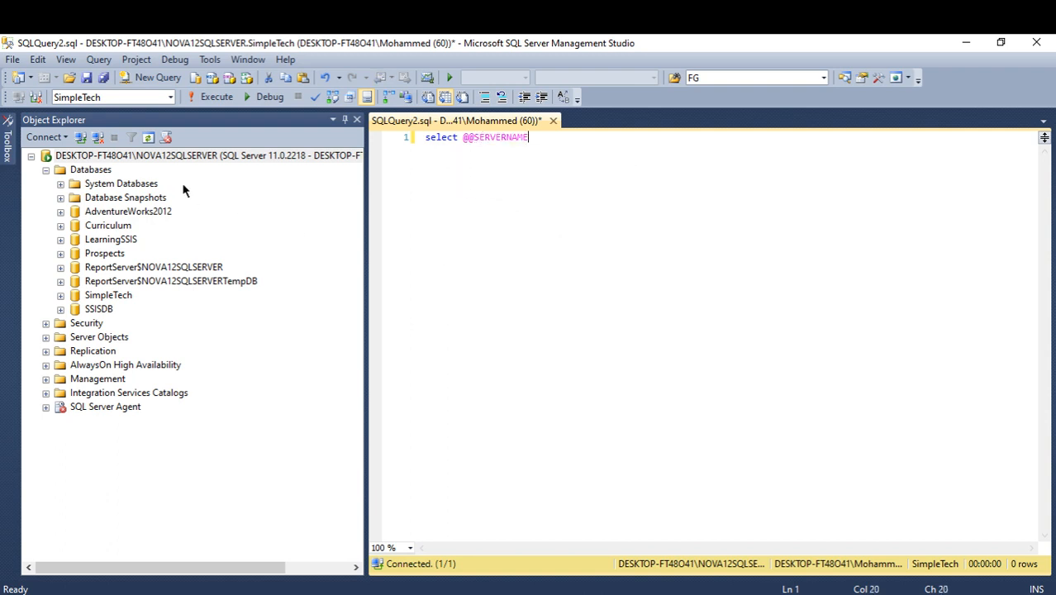
click(214, 97)
right_click(538, 396)
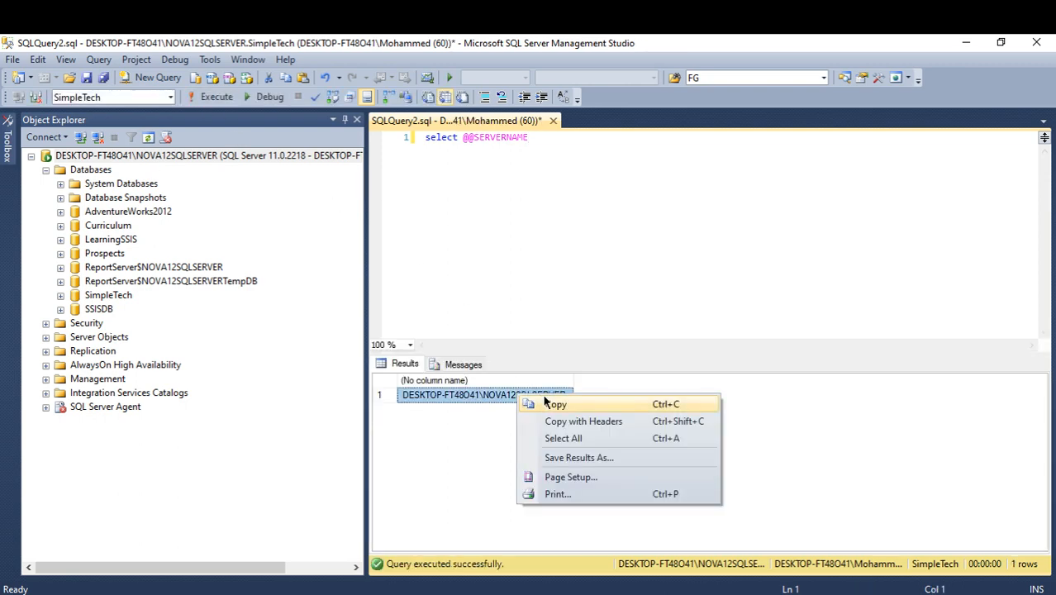
click(546, 400)
click(976, 42)
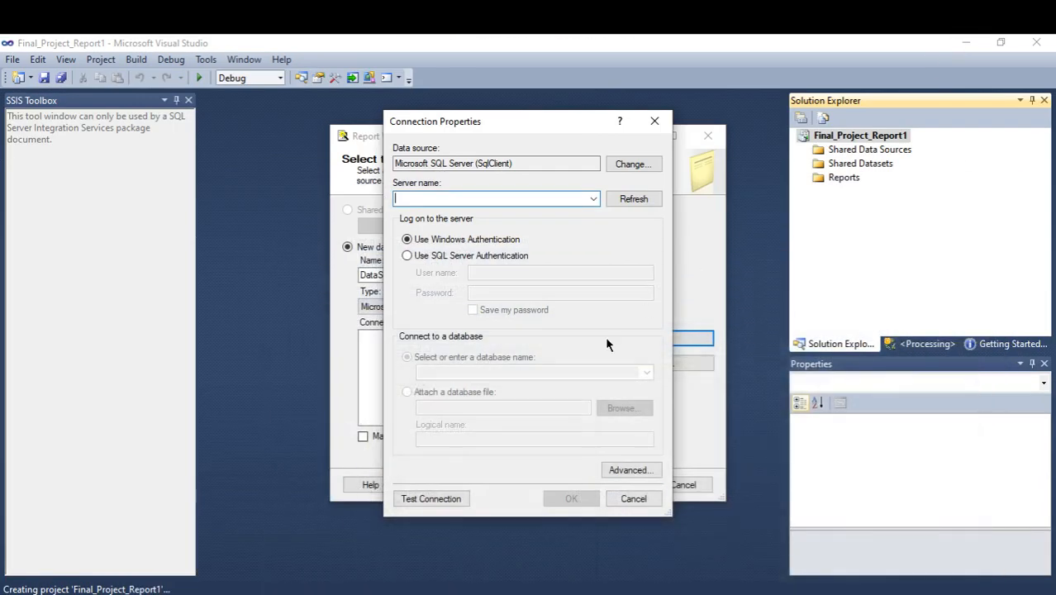
Step: Set the connection's server name to DESKTOP-FT48O41\NOVA12SQLSERVER and choose the SimpleTech database
key(ctrl+v)
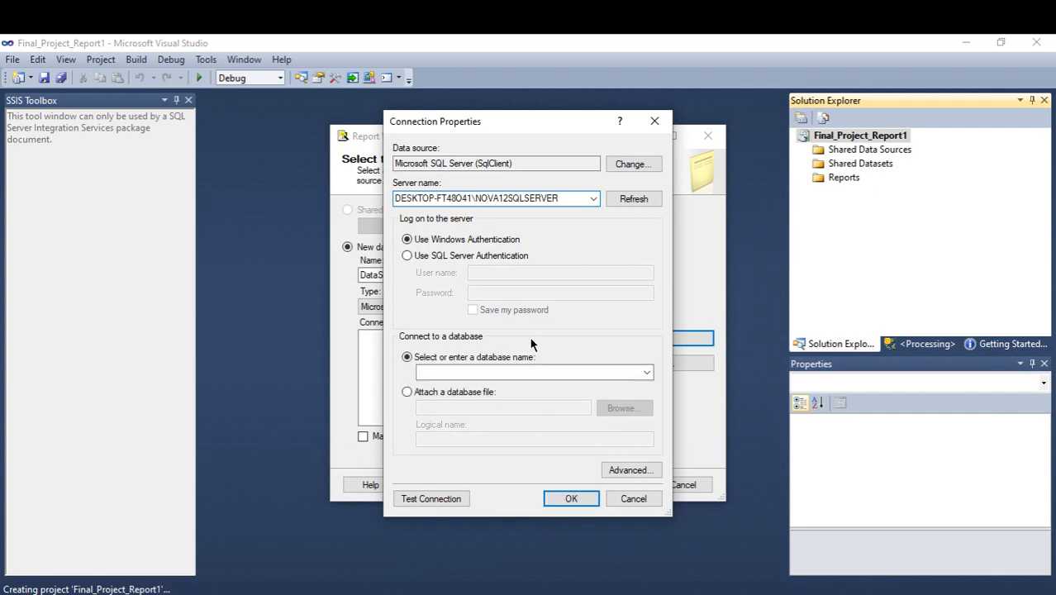
click(648, 374)
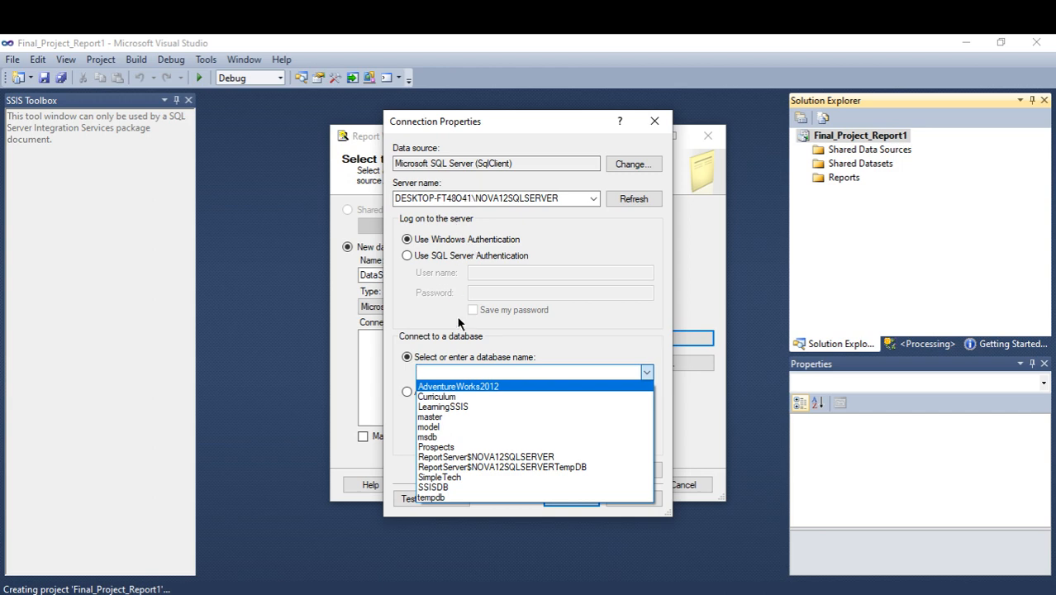
click(441, 479)
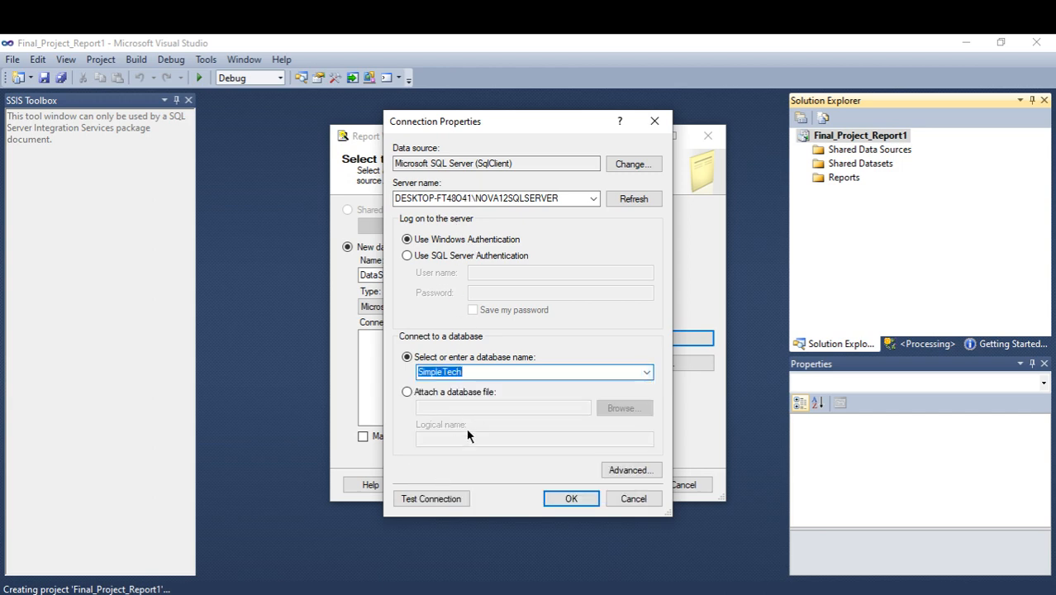
Step: Test the database connection and accept it as the report's data source, continuing to the query design page
click(434, 501)
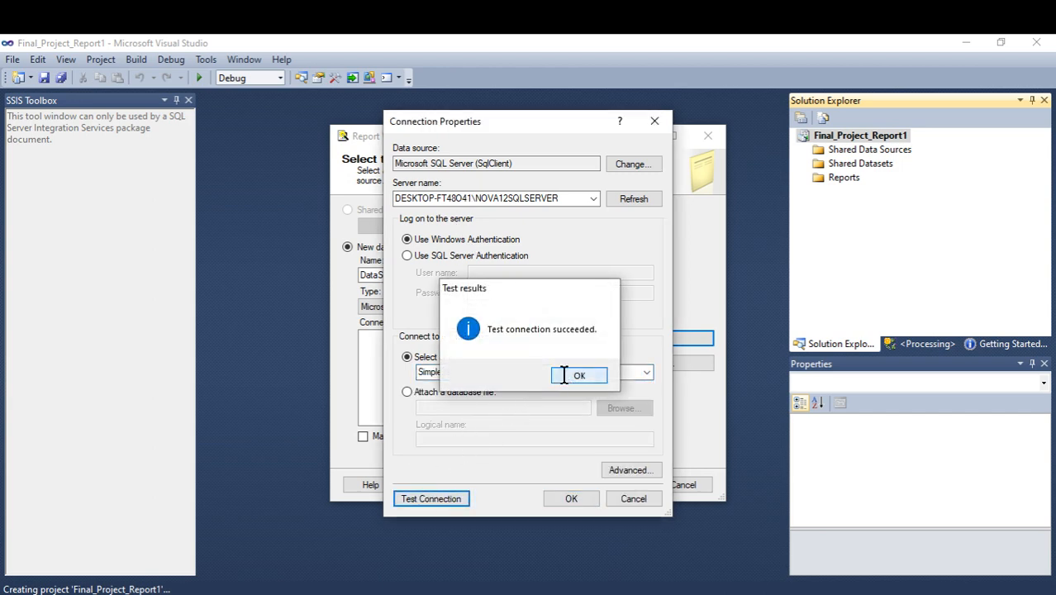
click(578, 374)
click(570, 499)
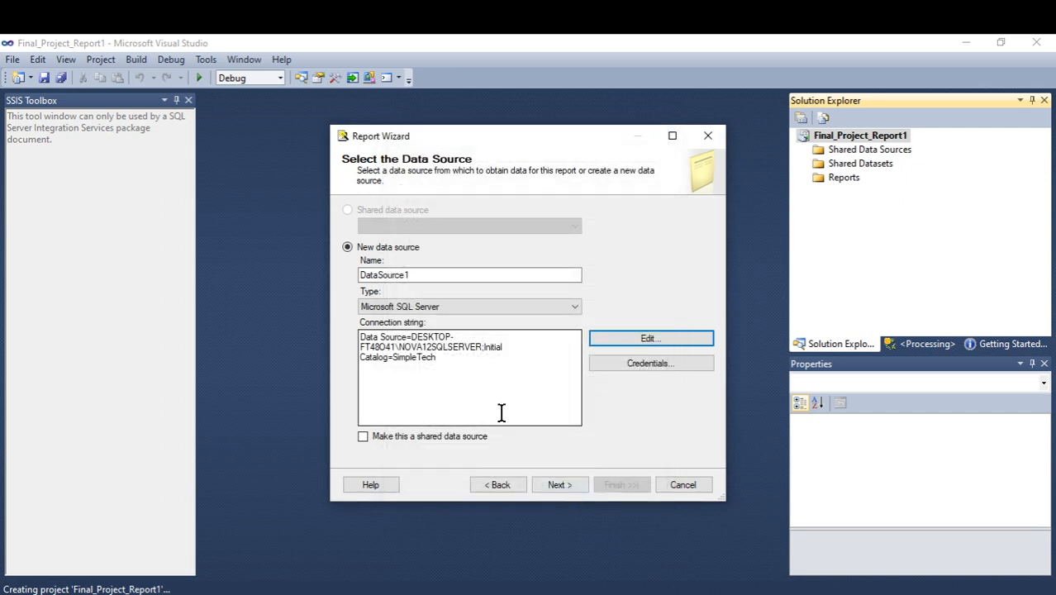
click(558, 486)
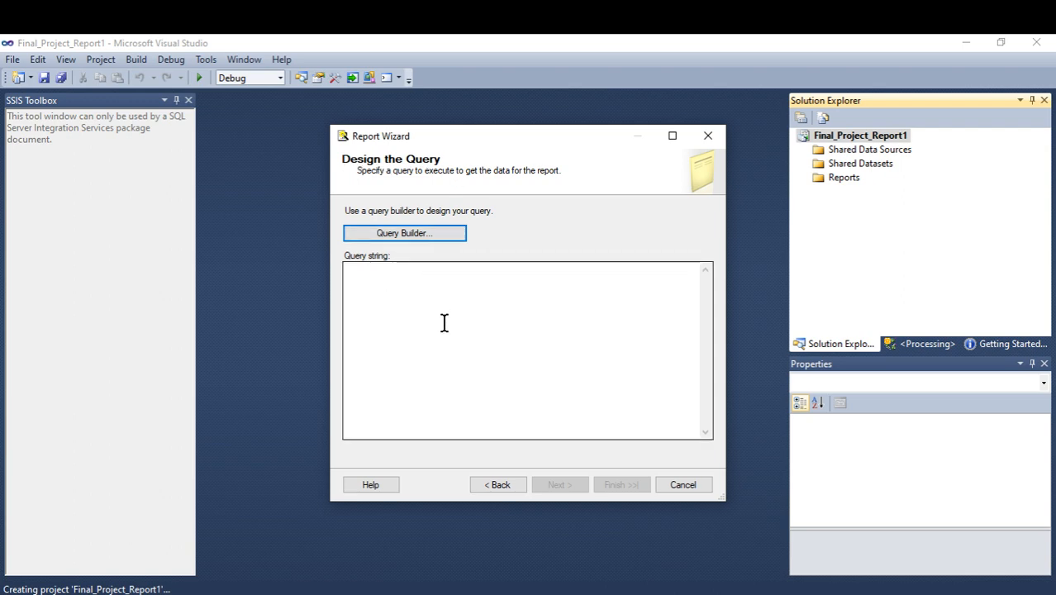
click(452, 299)
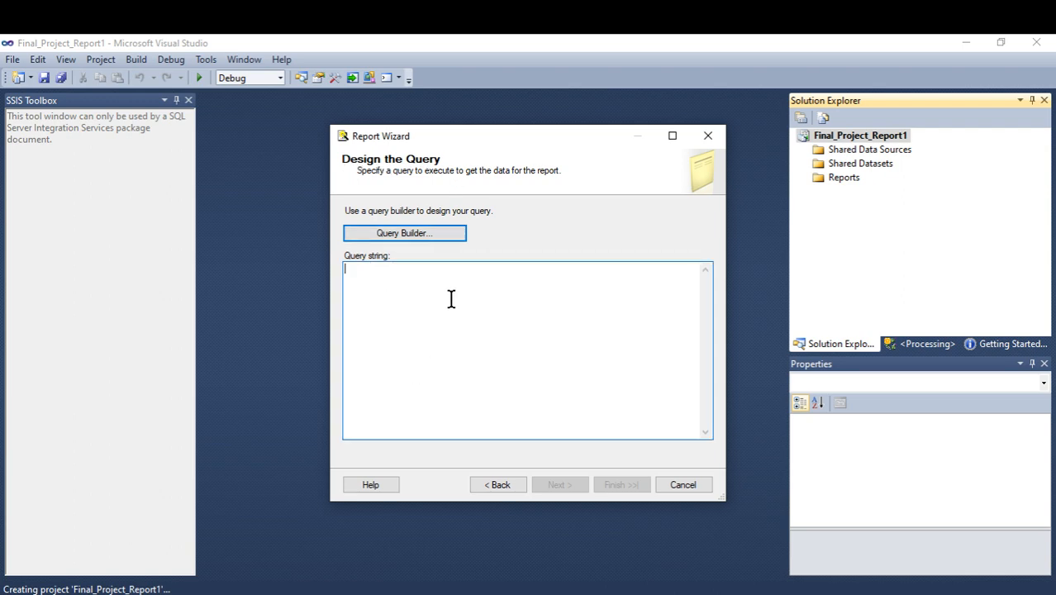
text(select)
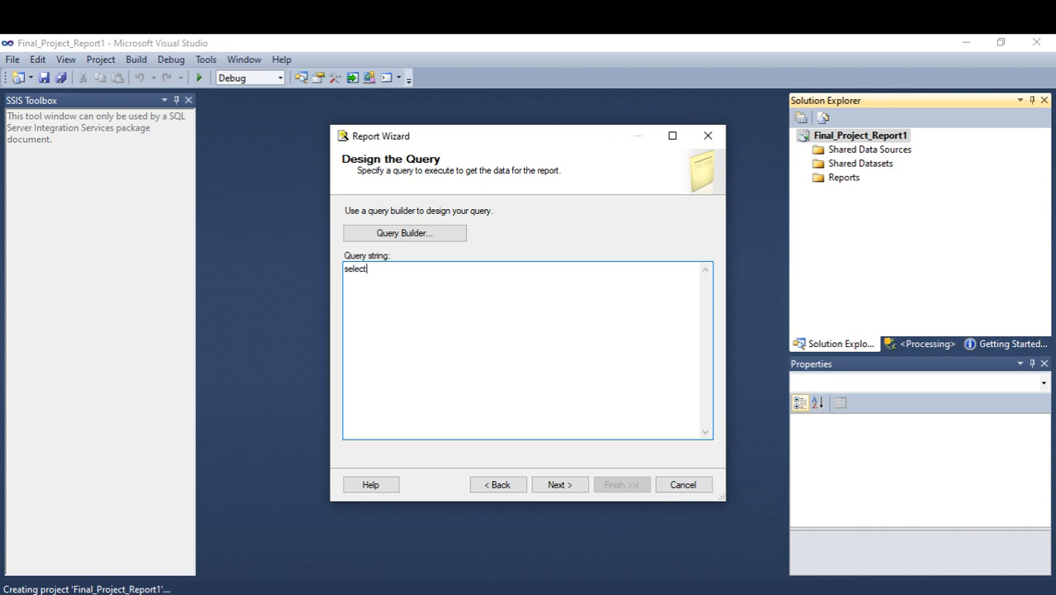
key(BackSpace)
key(BackSpace)
key(BackSpace)
key(BackSpace)
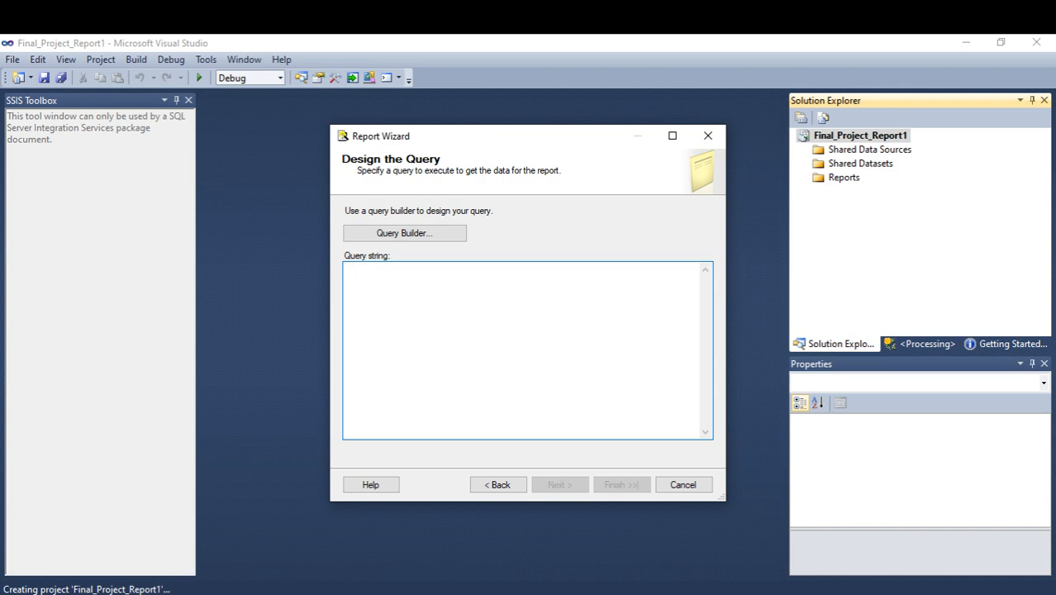
Step: In the query builder, add the Flights table and select all of its columns
click(405, 233)
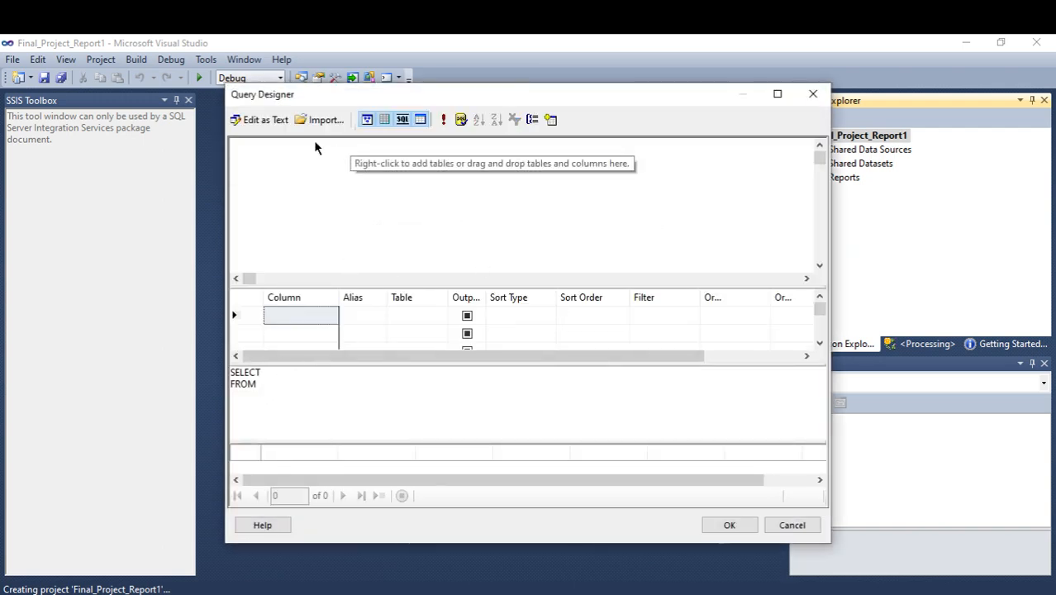
click(551, 124)
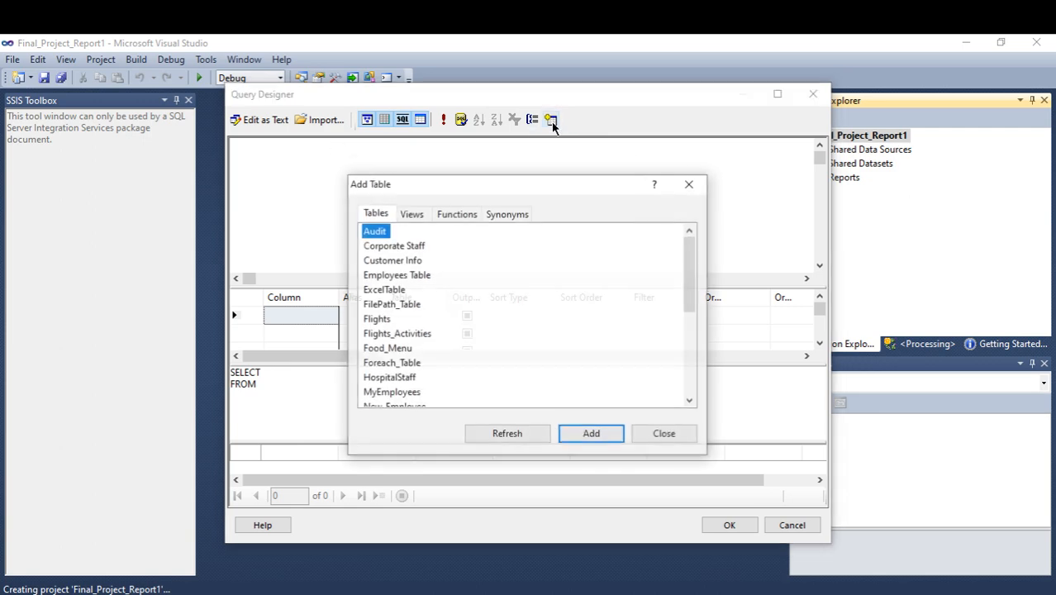
click(371, 321)
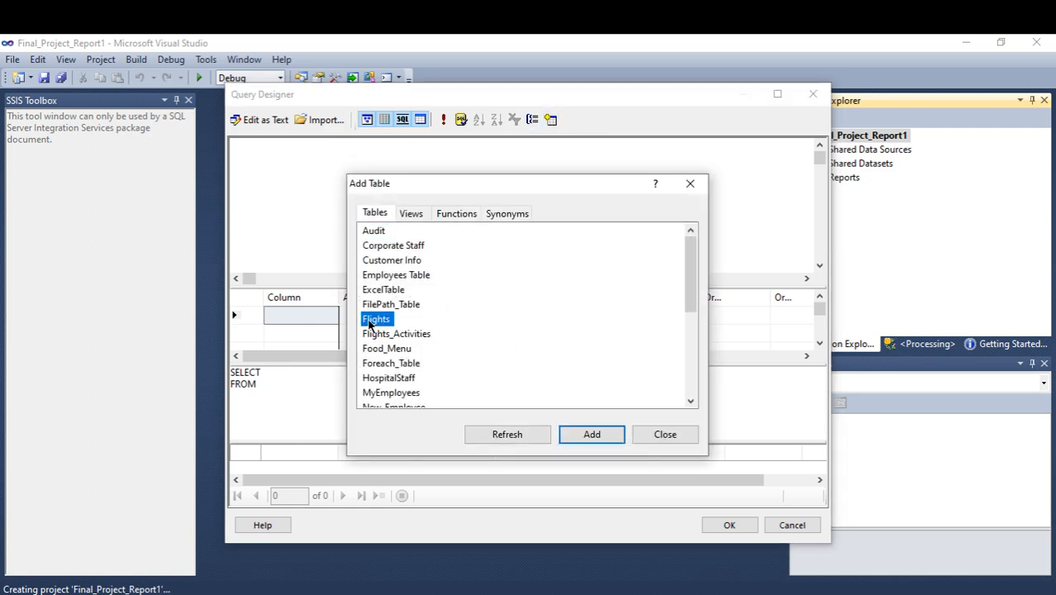
click(593, 437)
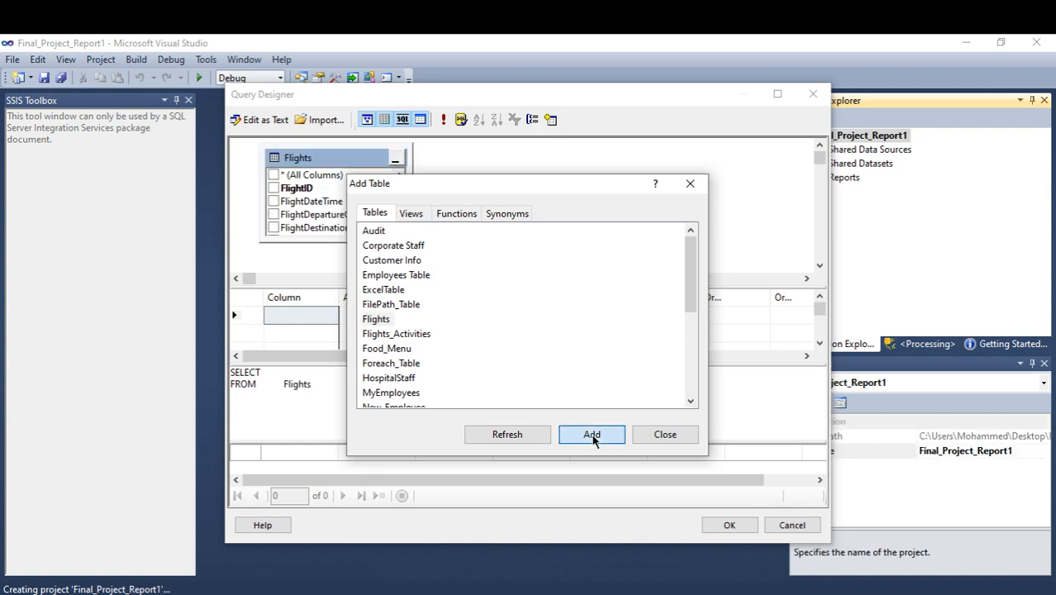
click(666, 435)
click(274, 176)
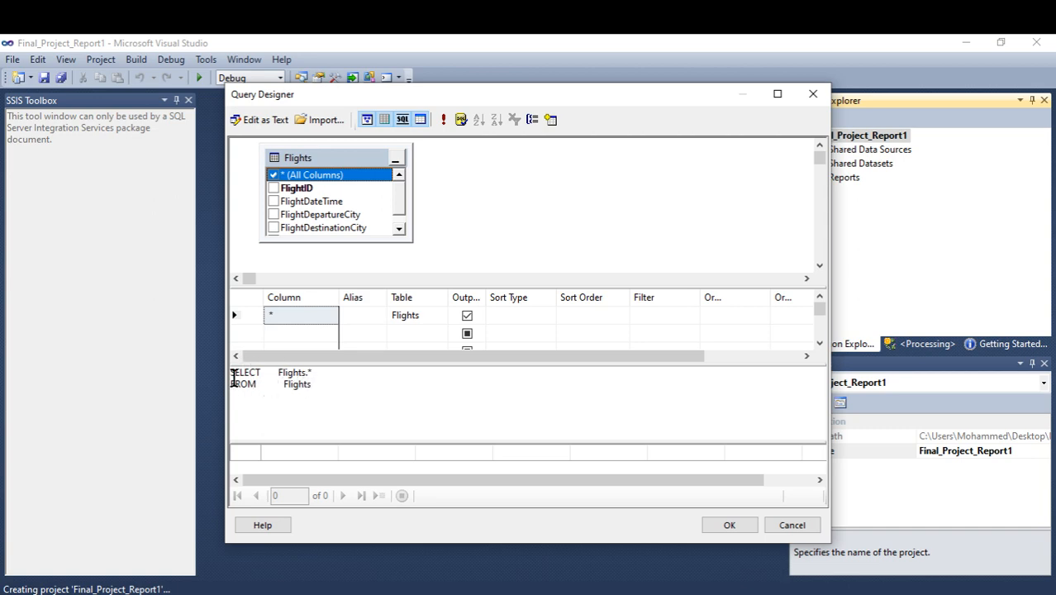
Step: Run the Flights query, enlarge the results area to check the rows, and accept the query as the report's query string
click(444, 120)
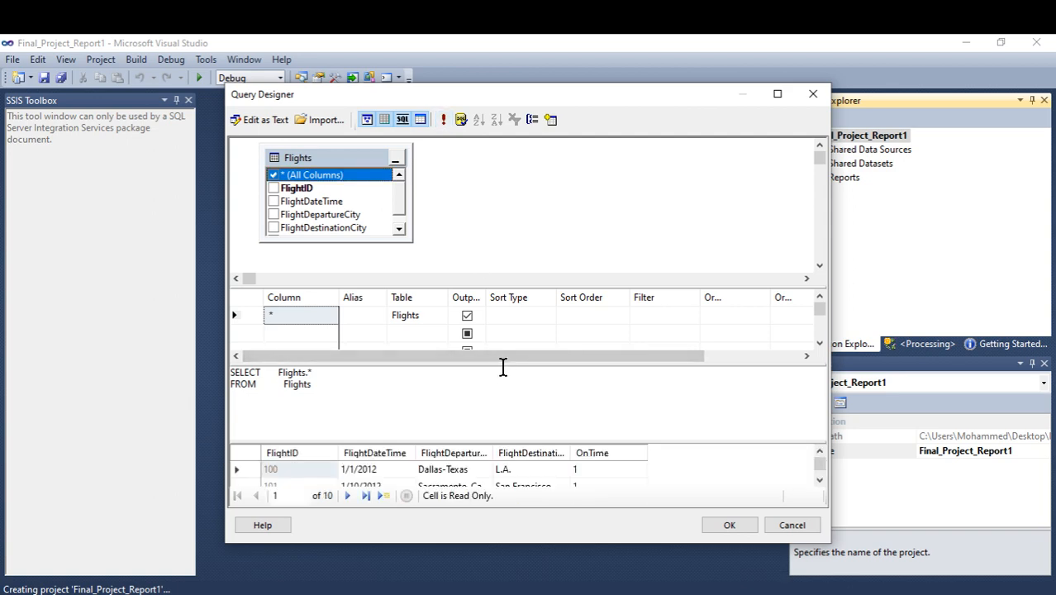
drag(502, 360, 505, 329)
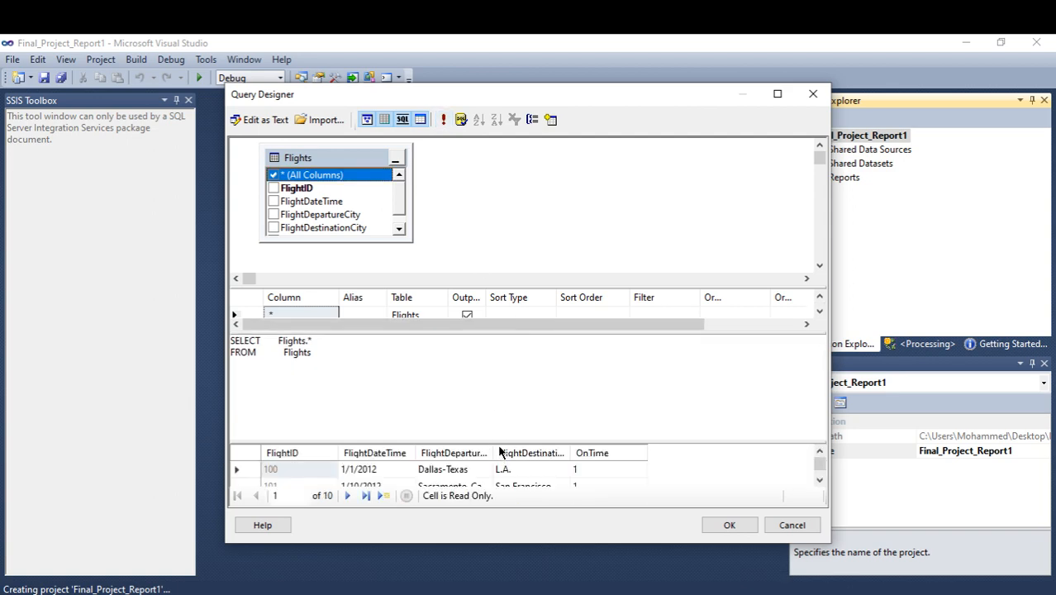
drag(500, 440, 503, 396)
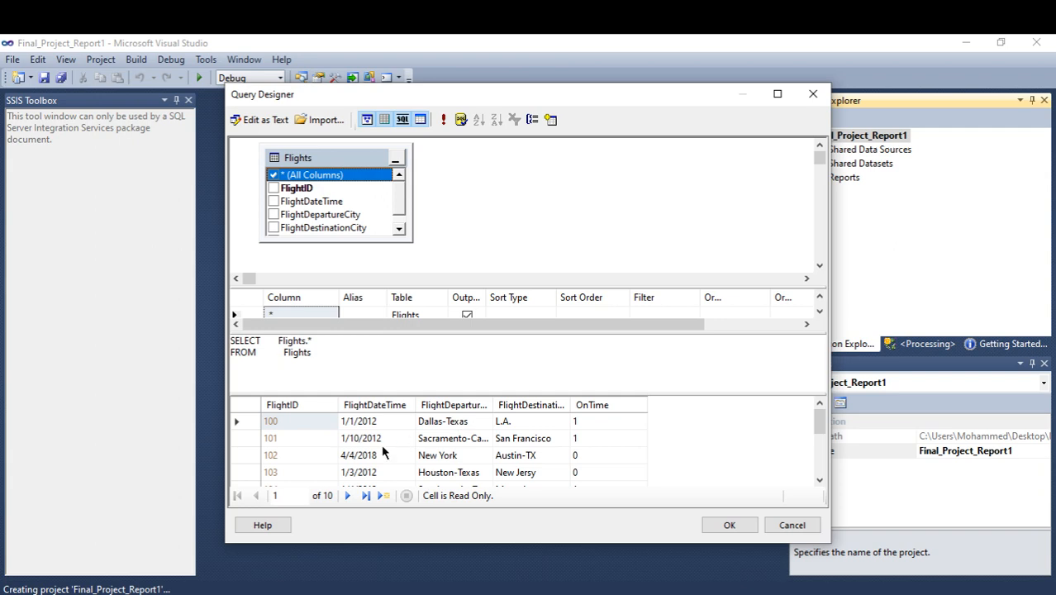
click(728, 527)
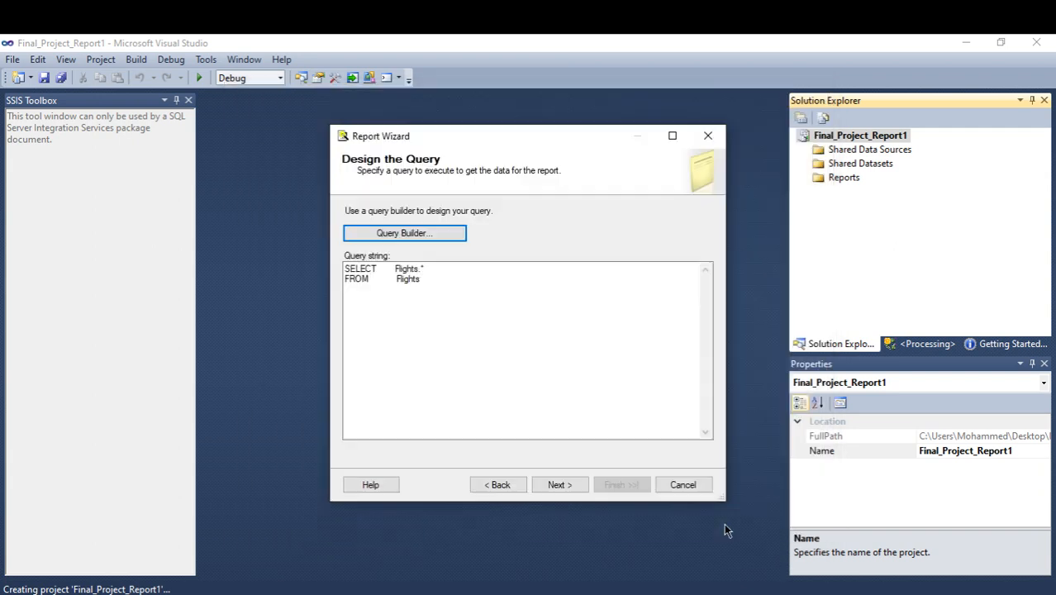
Step: Continue to the report type page, compare the Matrix and Tabular types, and choose Tabular for the report
click(560, 484)
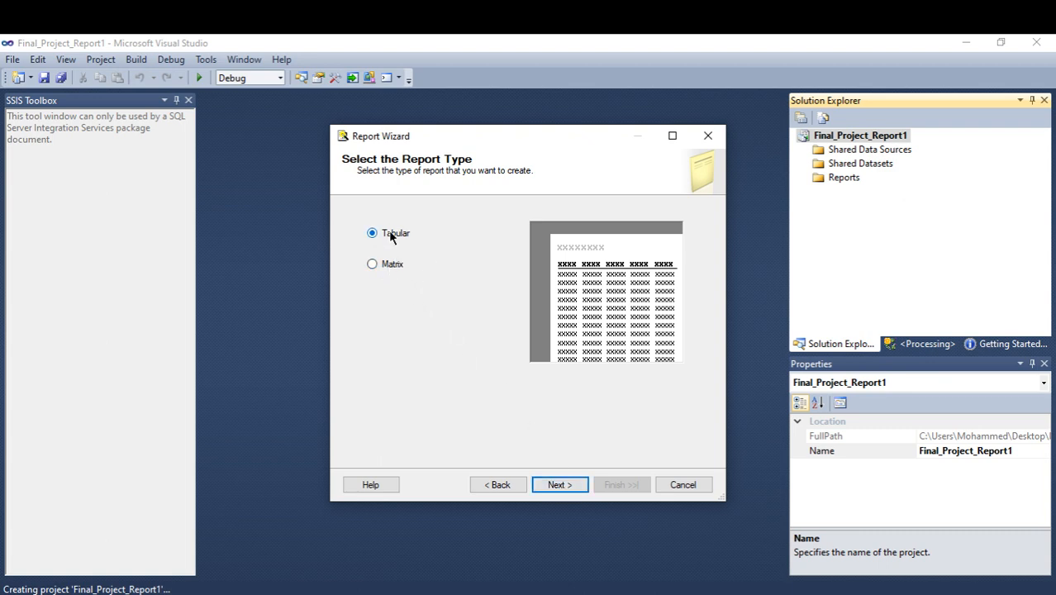
click(392, 265)
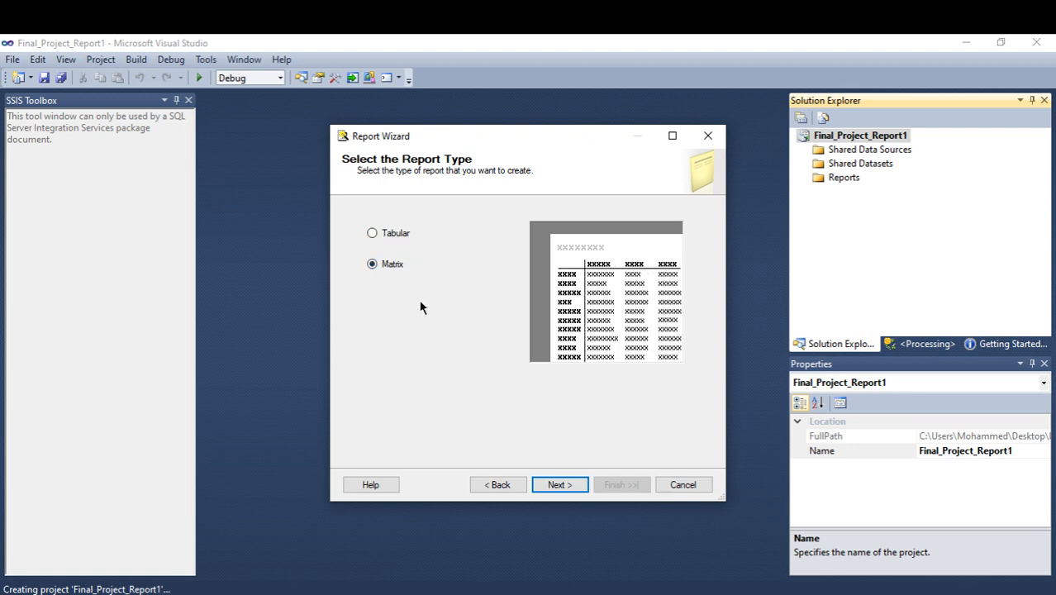
click(390, 235)
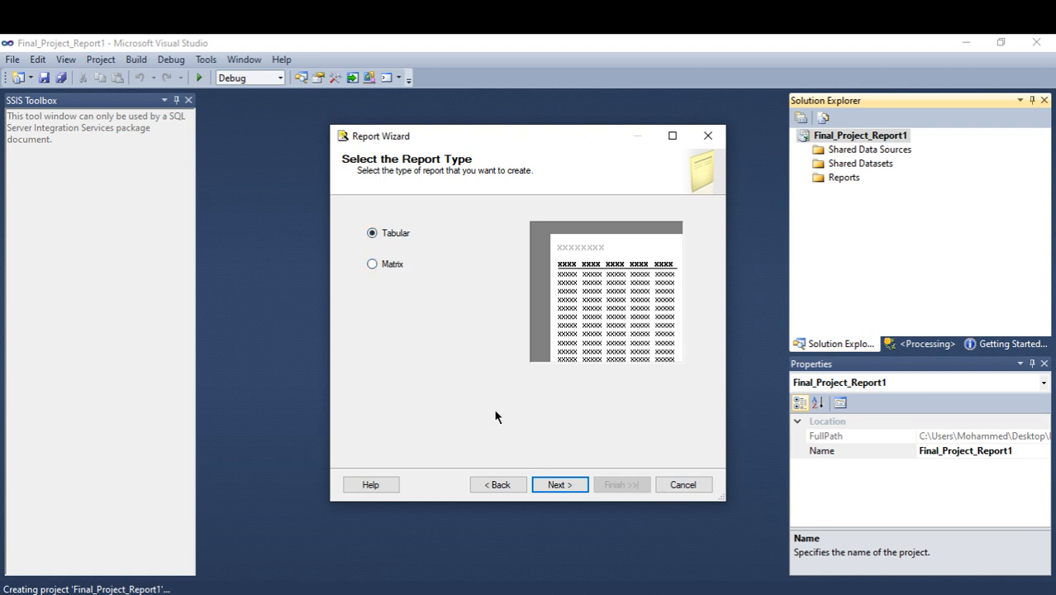
click(566, 486)
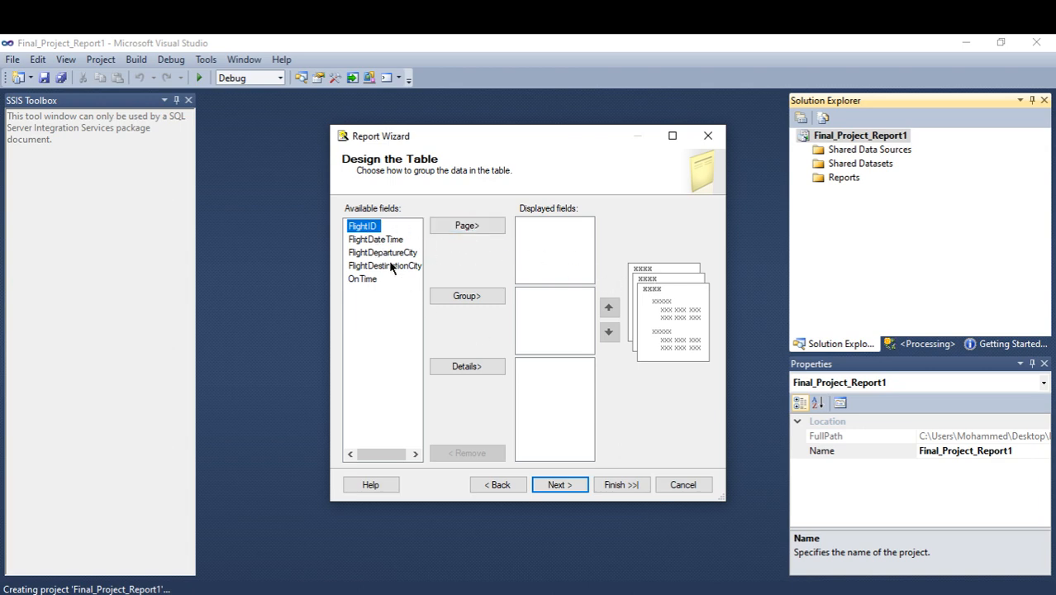
Step: Assign FlightID to the page level and FlightDepartureCity to the group level of the table
click(477, 224)
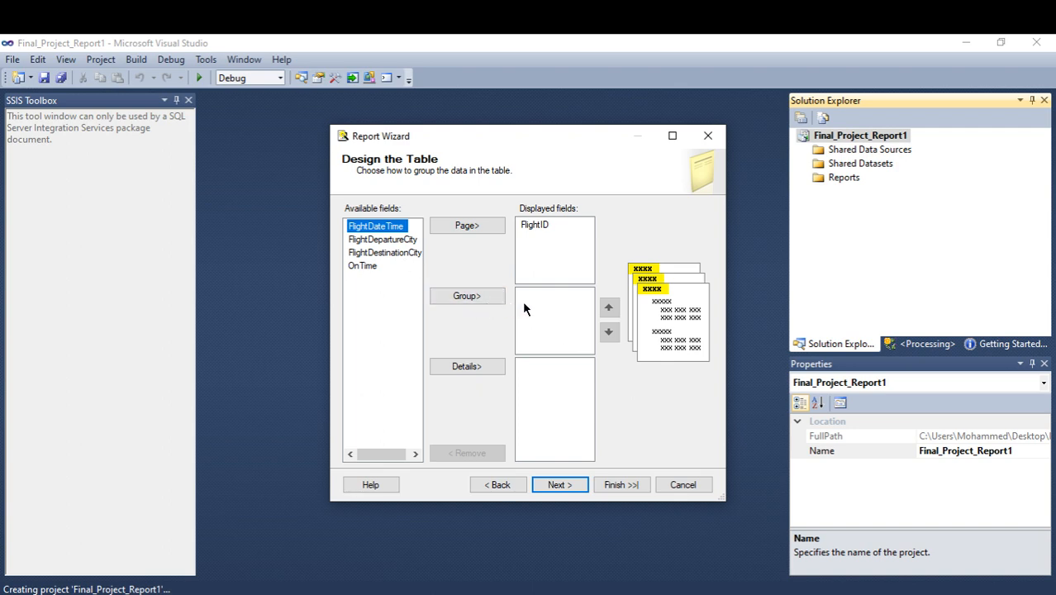
click(385, 241)
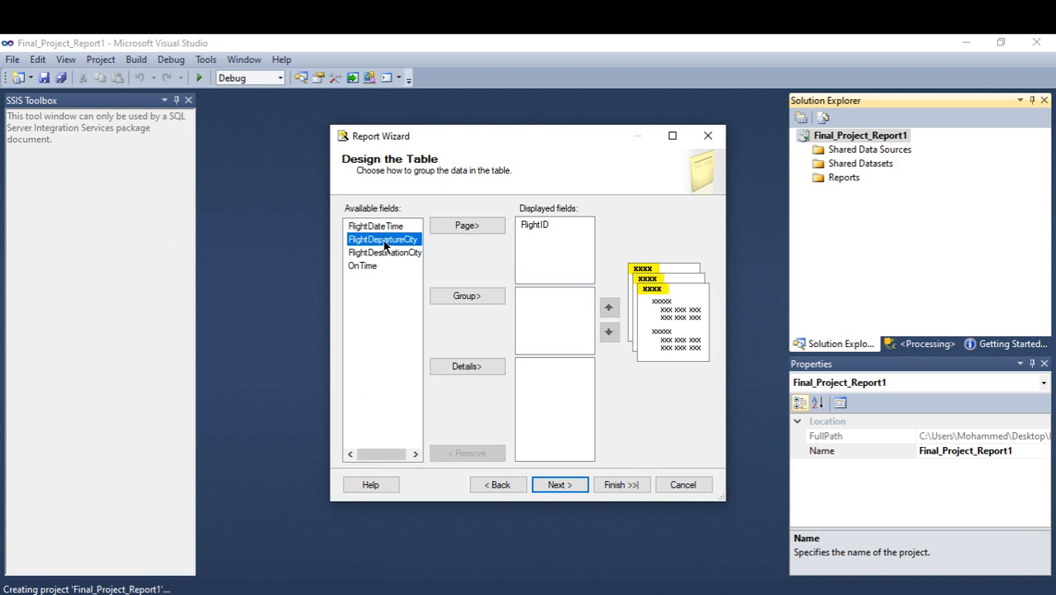
click(477, 302)
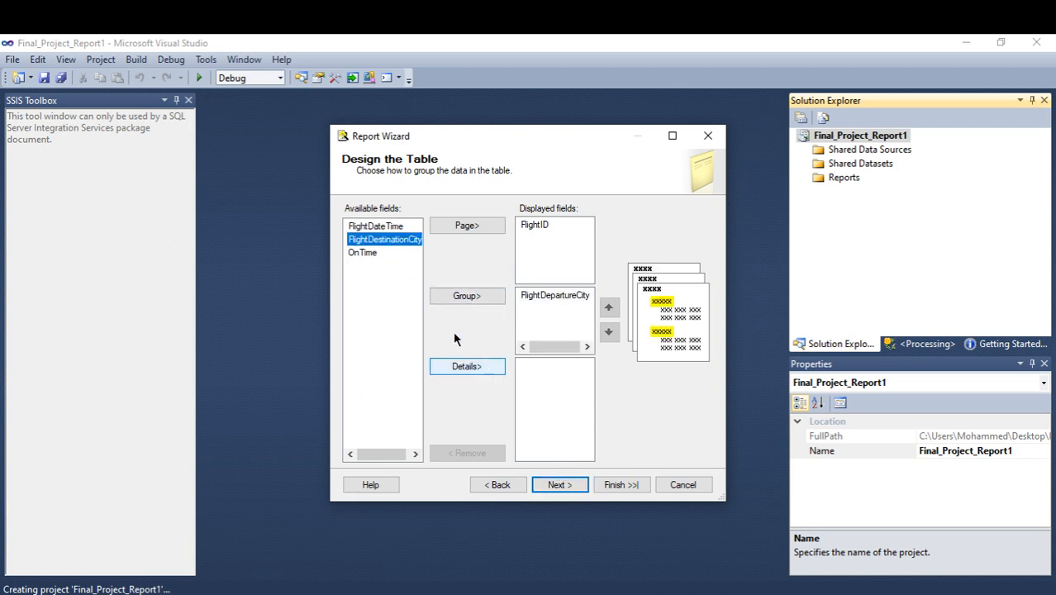
Step: Add FlightDateTime, FlightDestinationCity and OnTime to the table's details and continue to the layout page
click(382, 228)
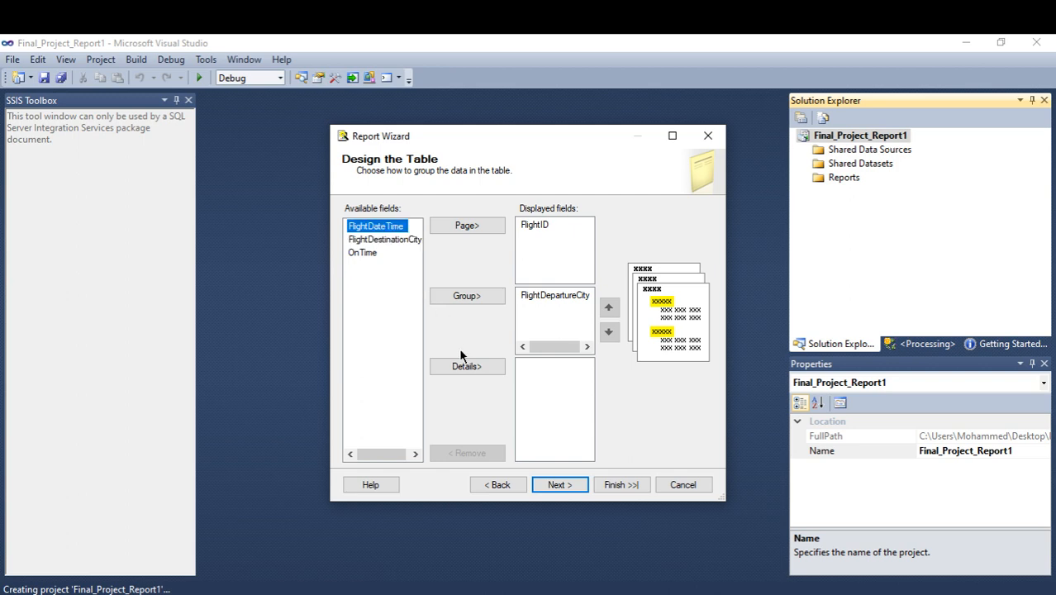
click(470, 370)
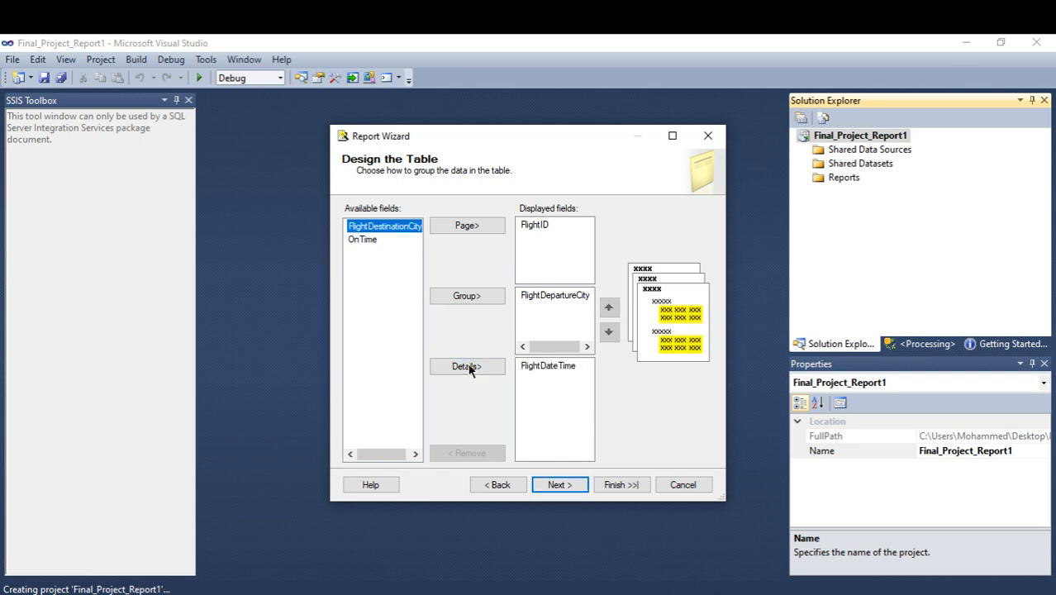
click(468, 368)
click(470, 367)
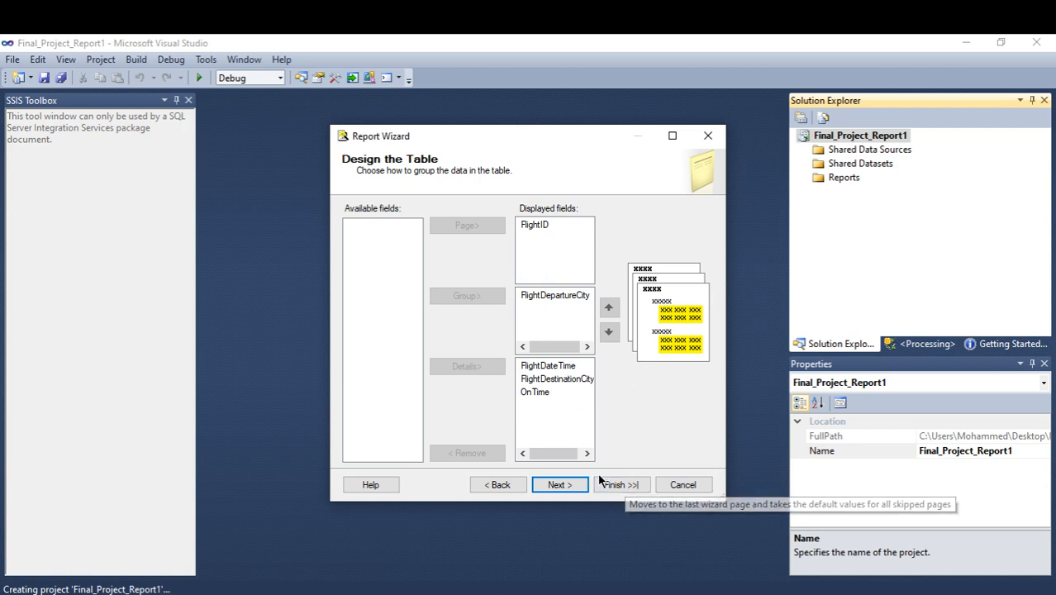
click(575, 484)
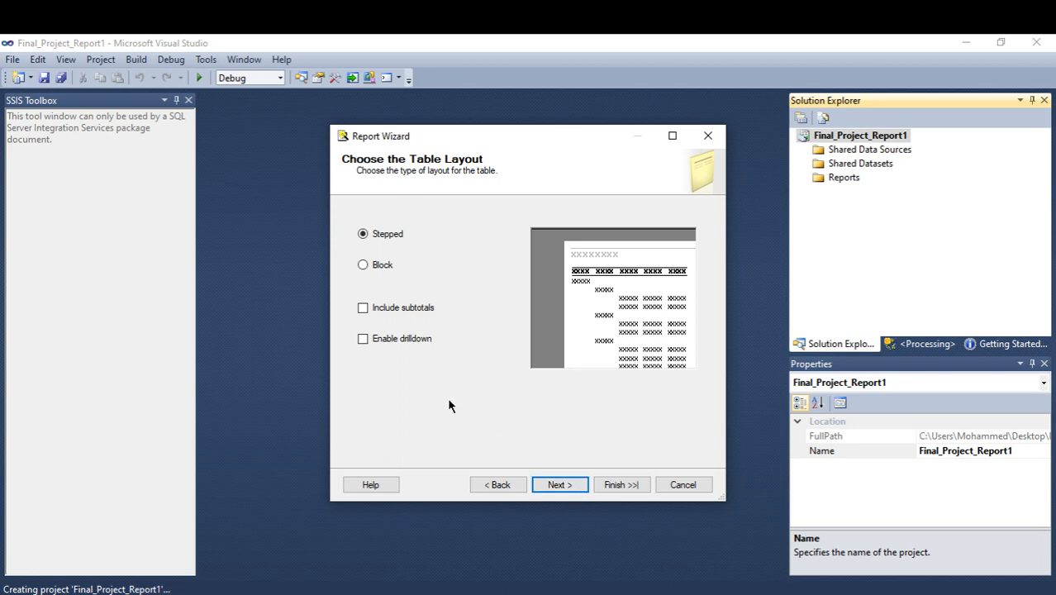
Step: Compare the Block and Stepped table layouts, choose Stepped, and continue to the table style page
click(378, 268)
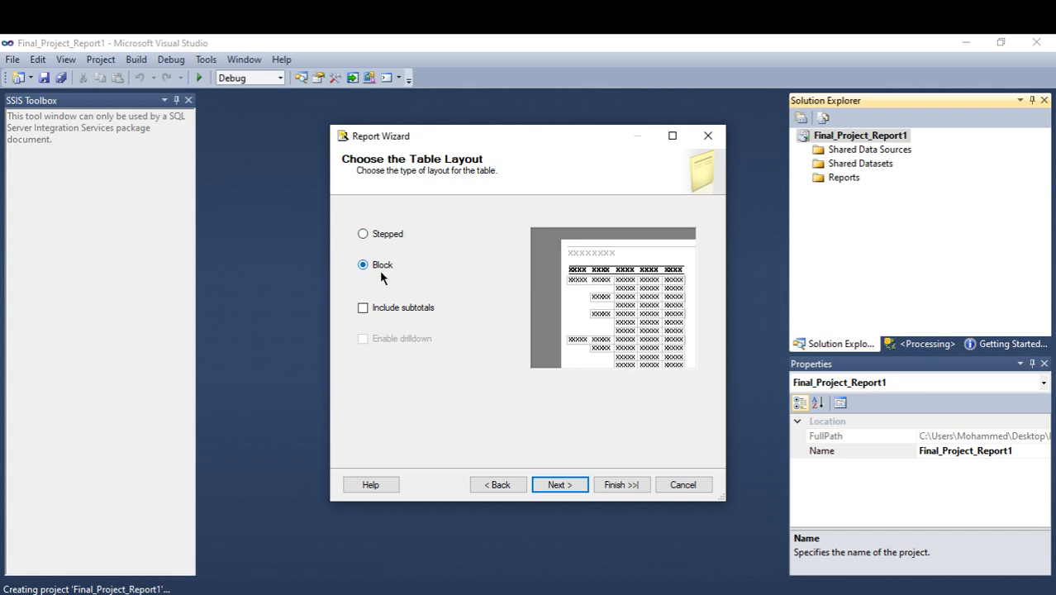
click(387, 237)
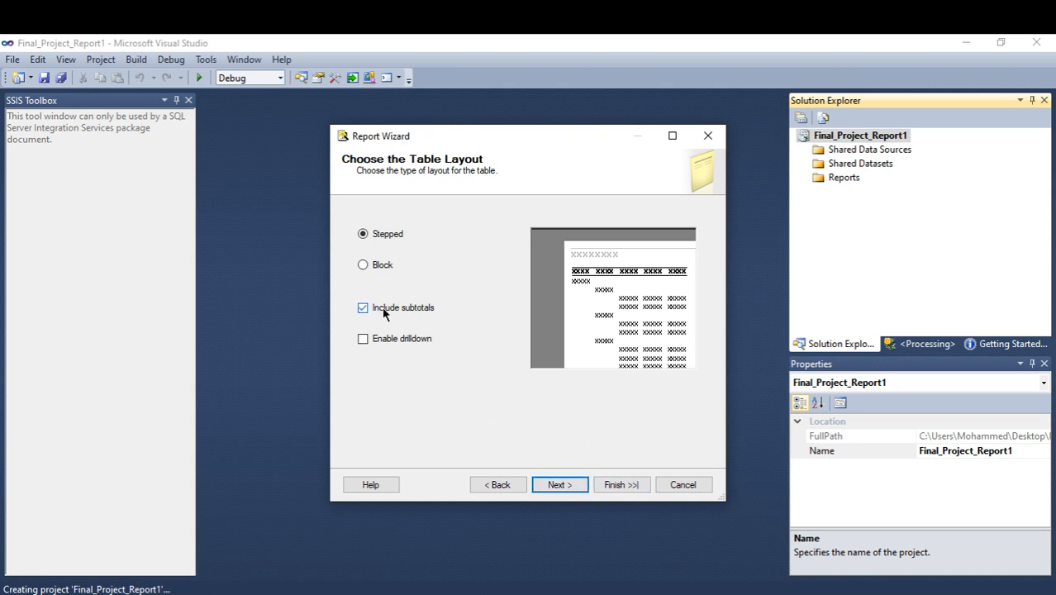
click(572, 486)
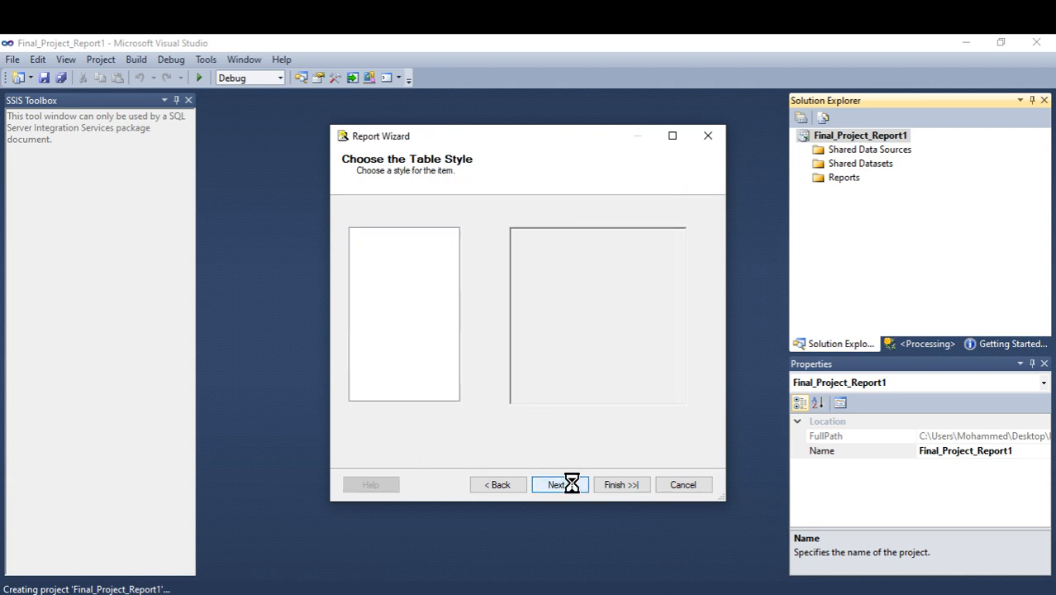
Step: Compare the Forest, Corporate, Bold and Ocean table styles and choose Bold
click(369, 246)
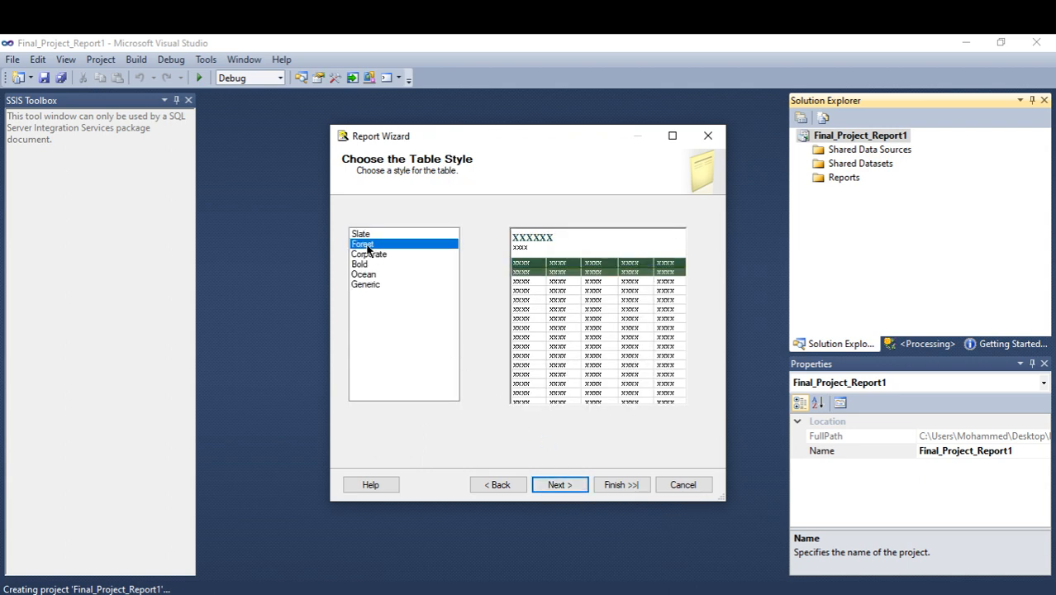
click(369, 254)
click(369, 264)
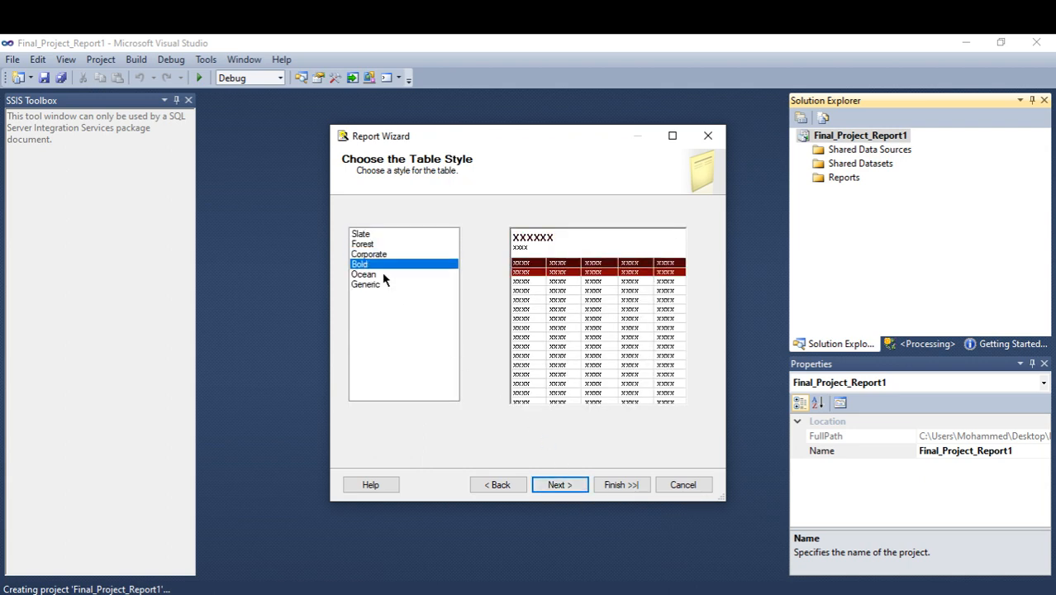
click(367, 275)
click(369, 264)
Step: Keep the default deployment location and report name Report1, and finish the wizard to create the report
click(560, 485)
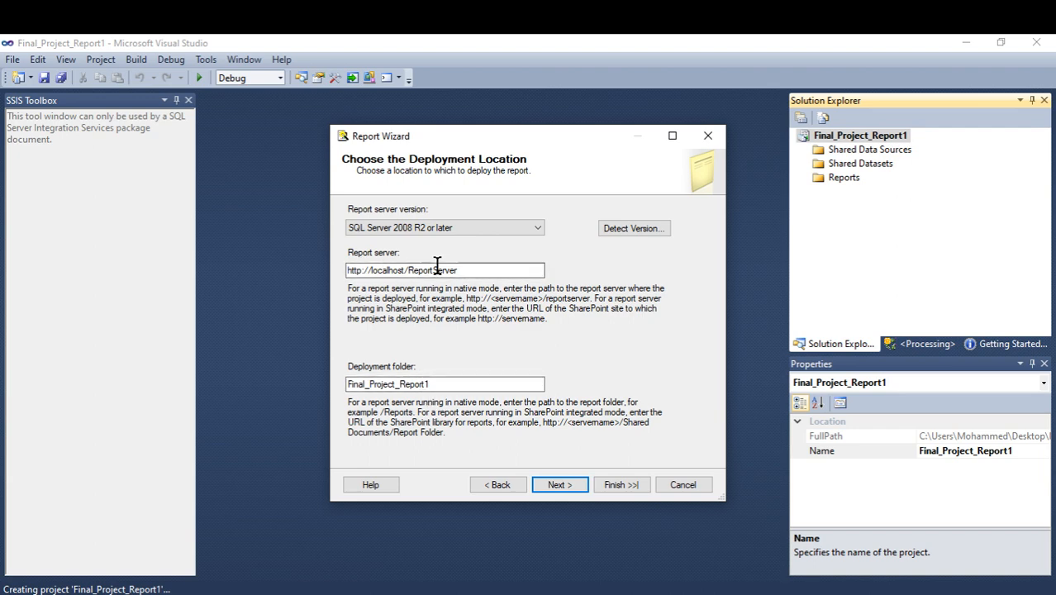
click(559, 484)
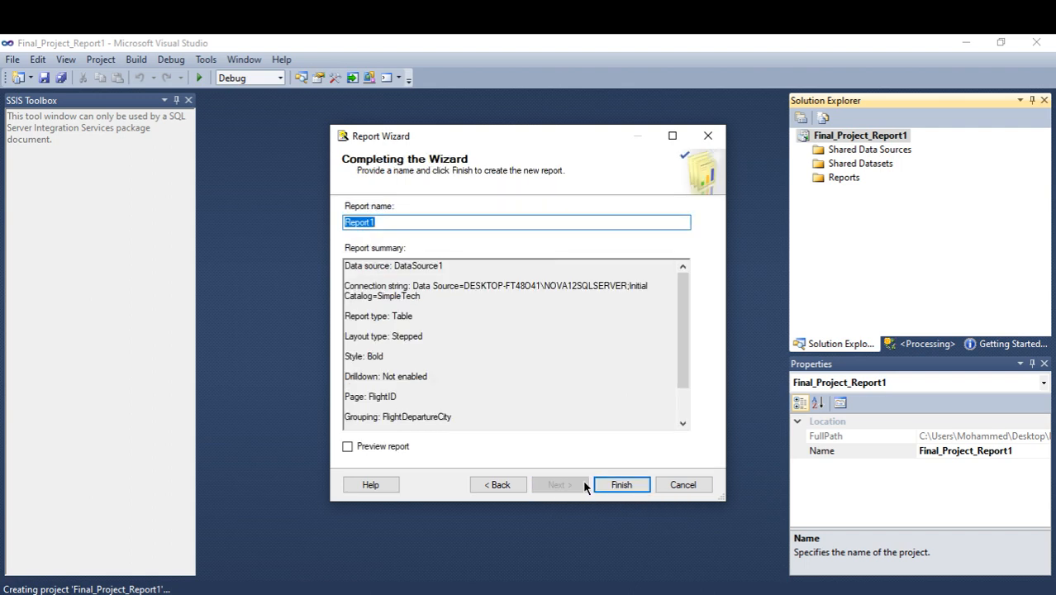
click(619, 486)
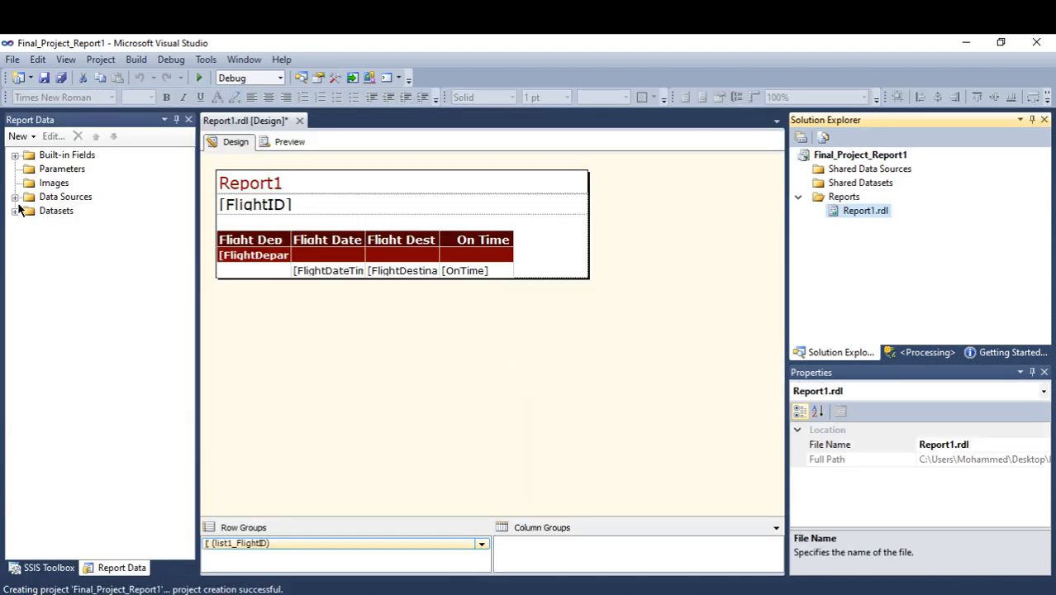
Step: Expand the report's datasets and data sources to inspect them, and preview the report
click(15, 211)
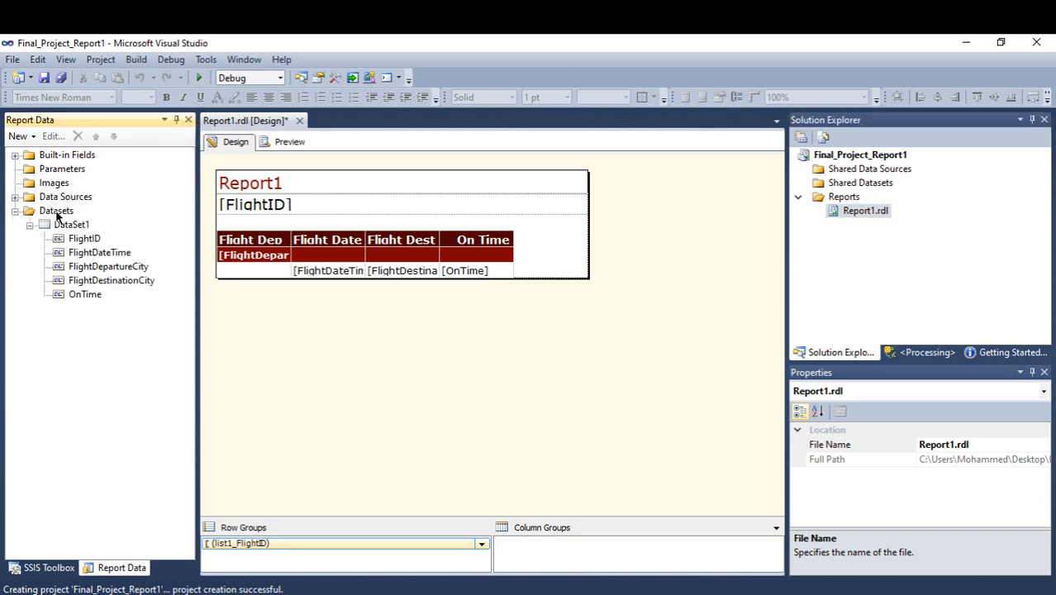
right_click(49, 213)
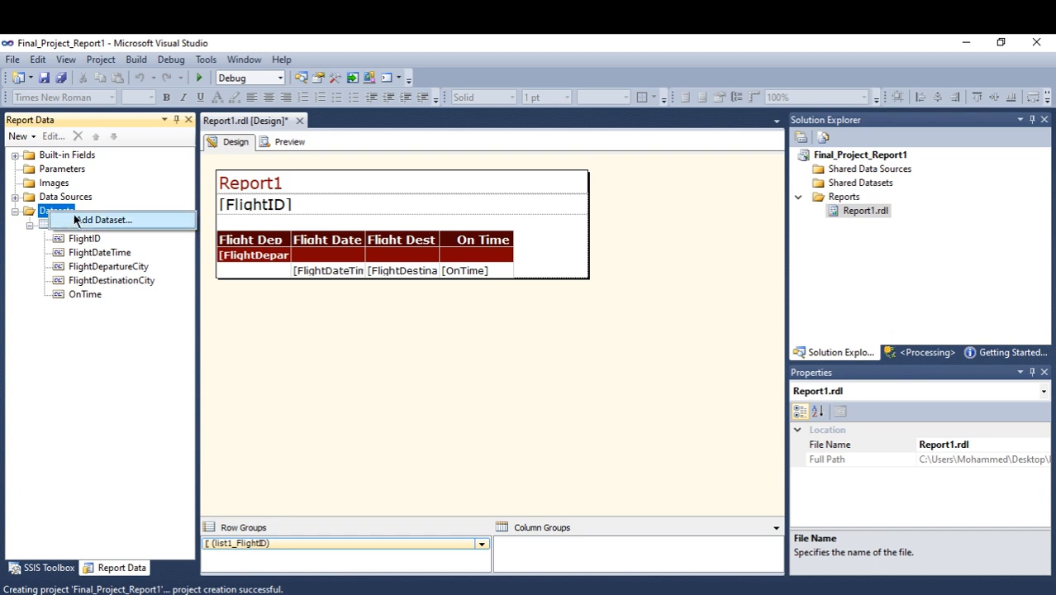
click(14, 198)
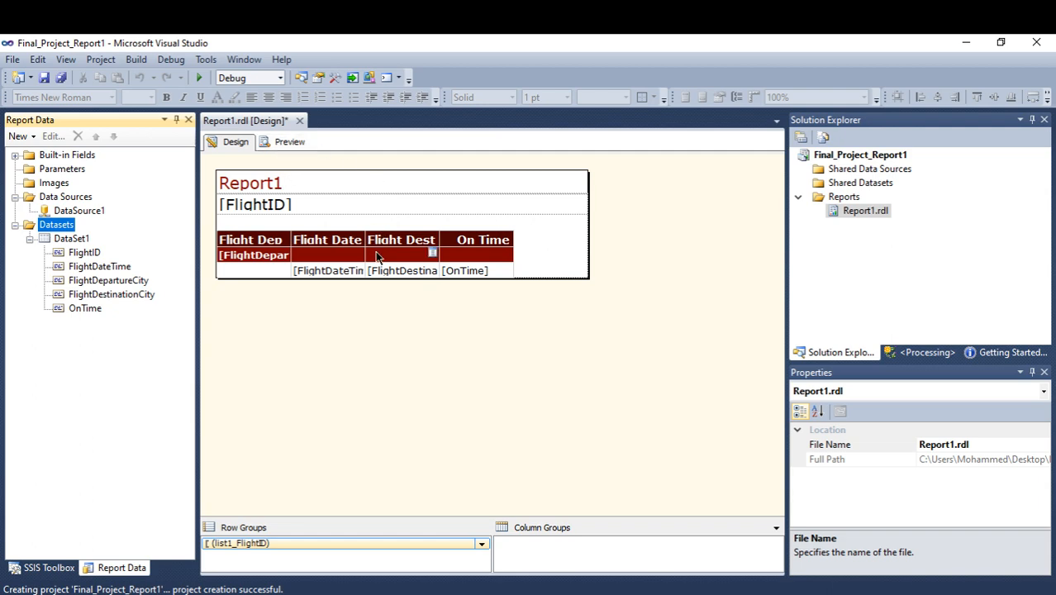
click(282, 144)
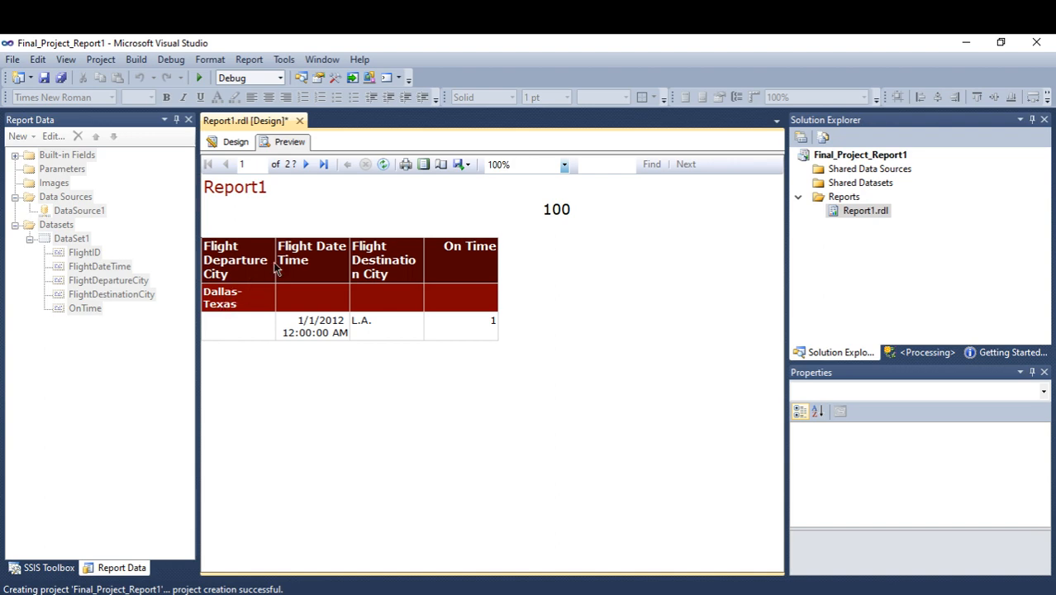
Step: In the report design, widen the Flight Departure City, Flight Date Time and Flight Destination City columns, and preview the report again
click(235, 142)
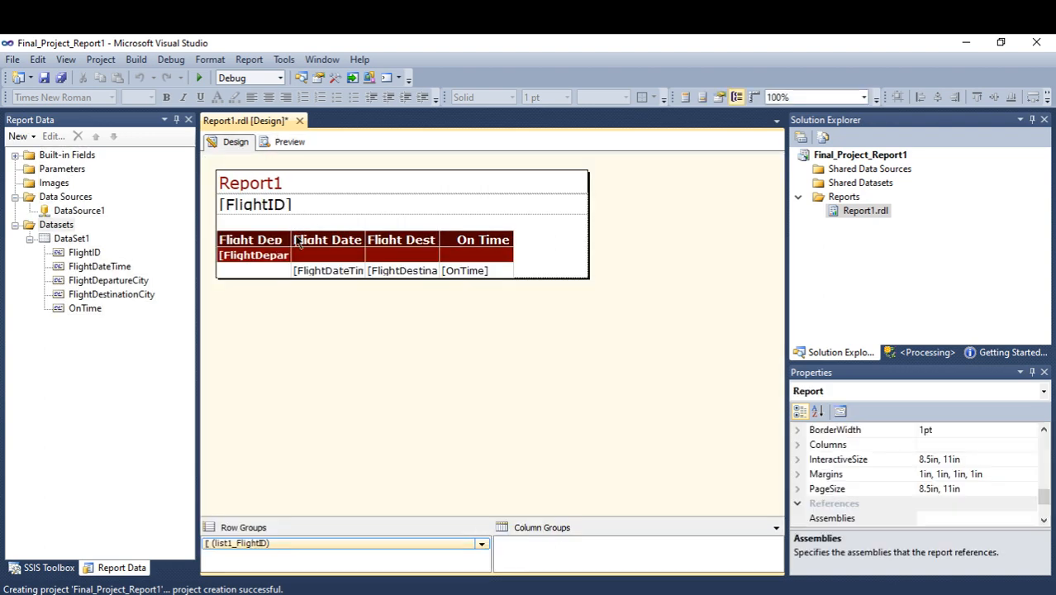
click(285, 239)
drag(292, 220, 349, 222)
drag(424, 221, 486, 222)
drag(559, 220, 647, 222)
click(508, 330)
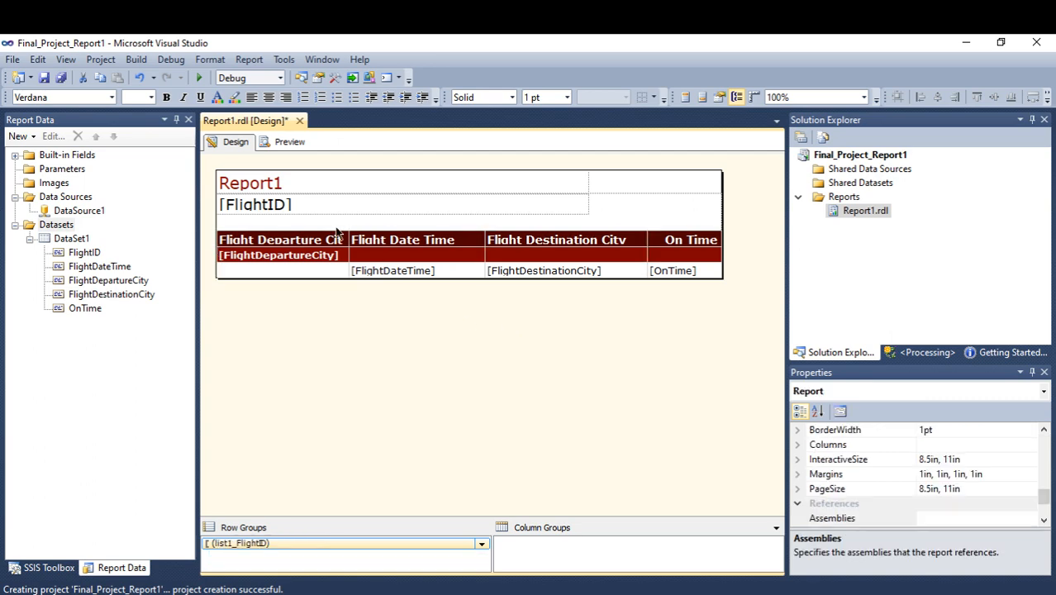
click(288, 142)
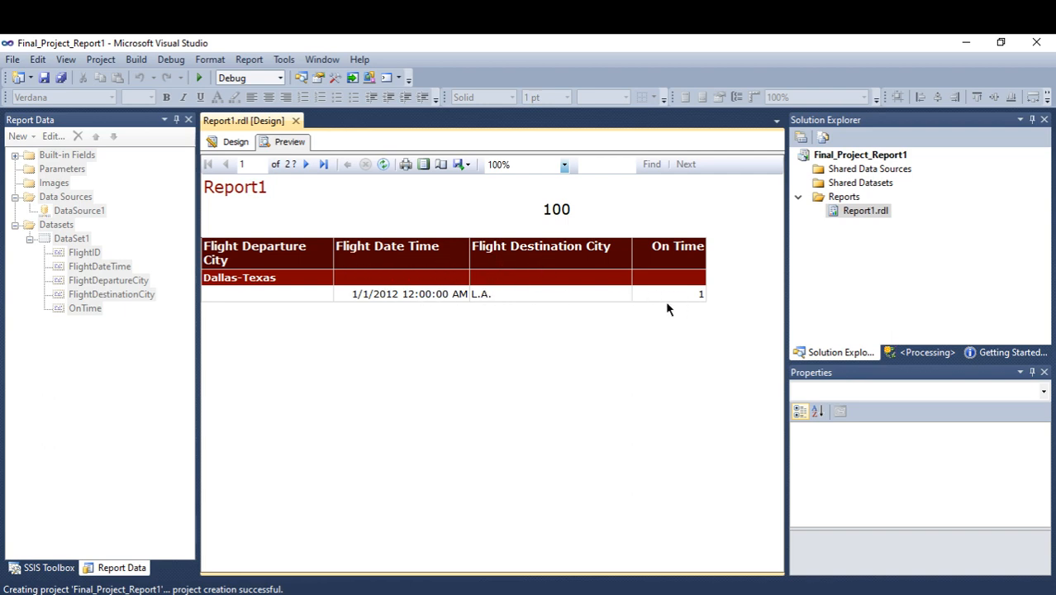
Step: Page through the report preview up to page 7 to examine each flight's record, and return to the report design
click(305, 165)
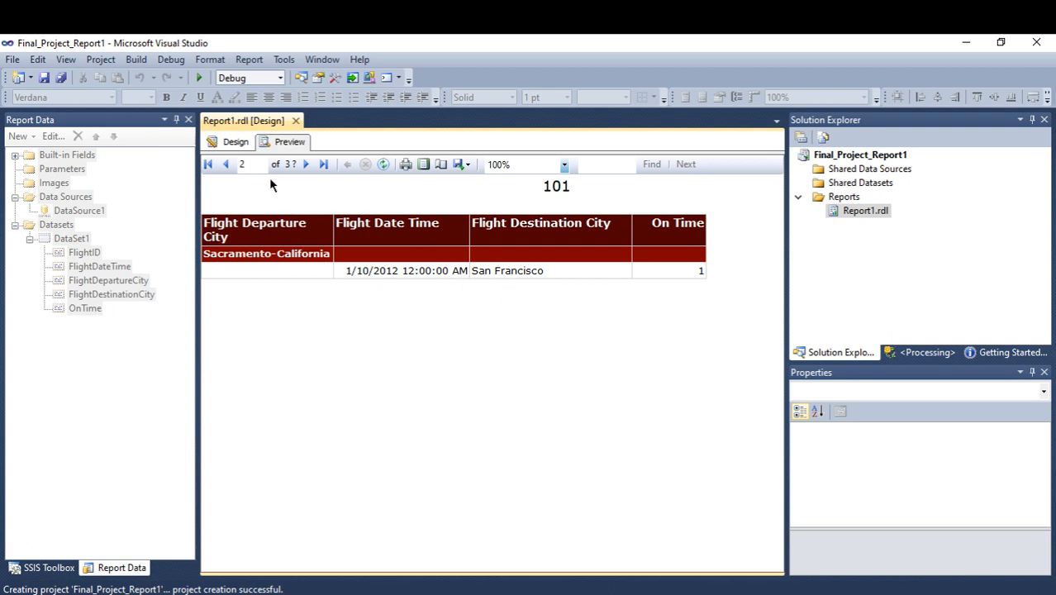
click(305, 166)
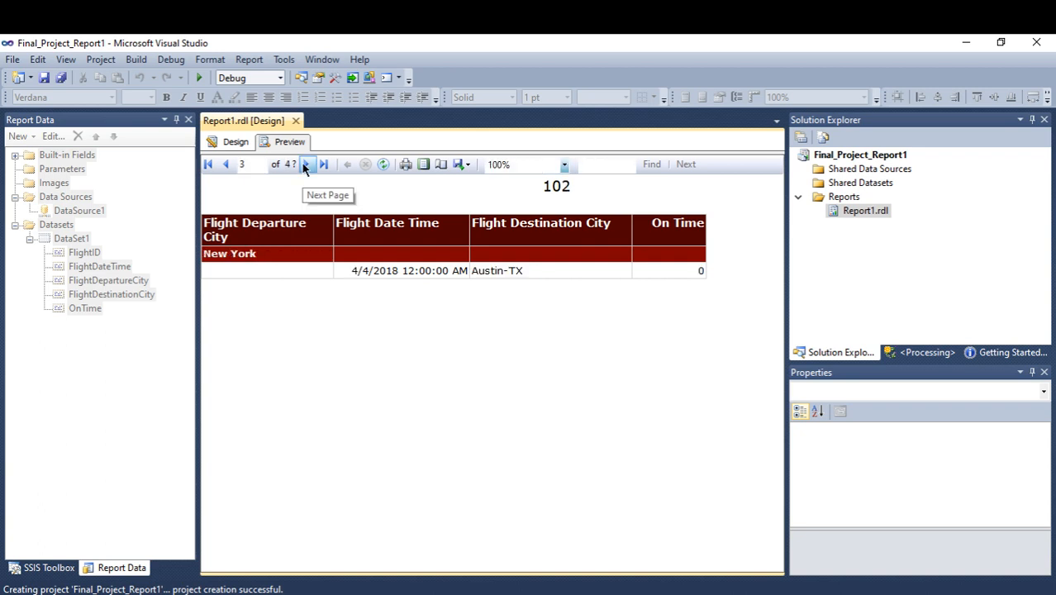
click(305, 166)
click(305, 165)
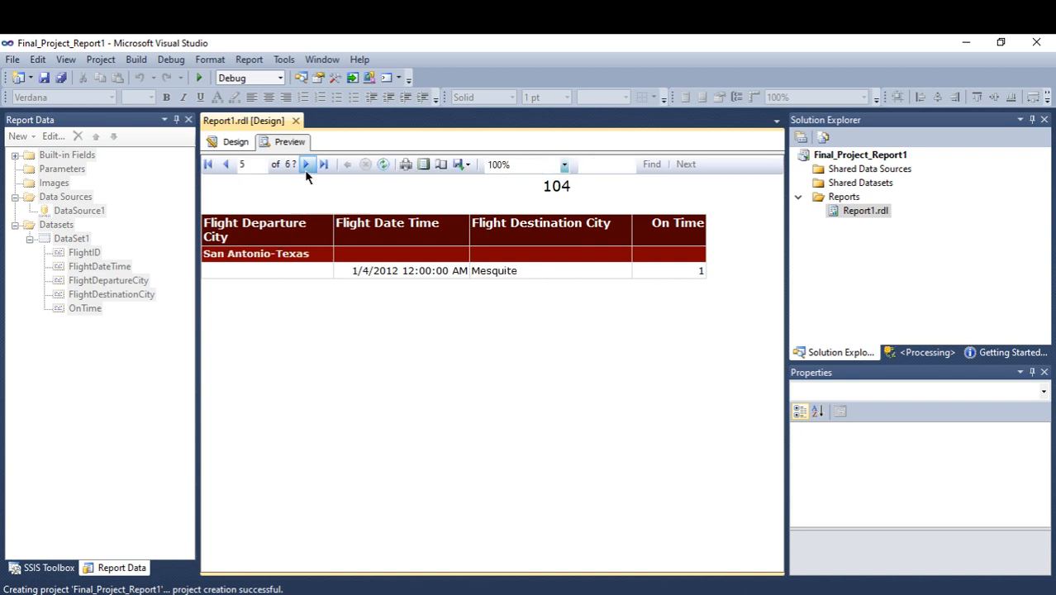
click(305, 165)
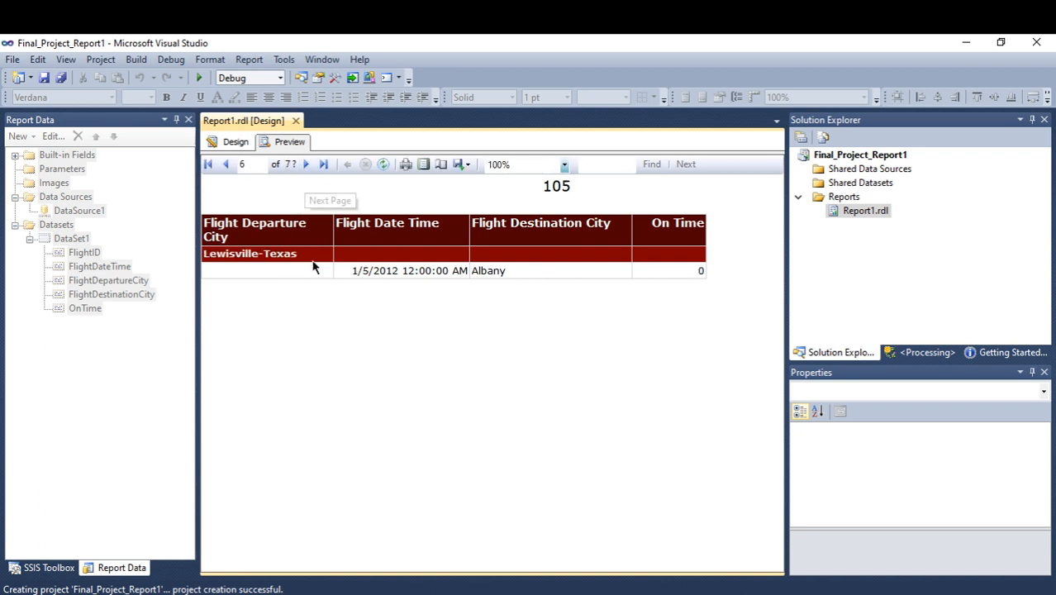
click(306, 165)
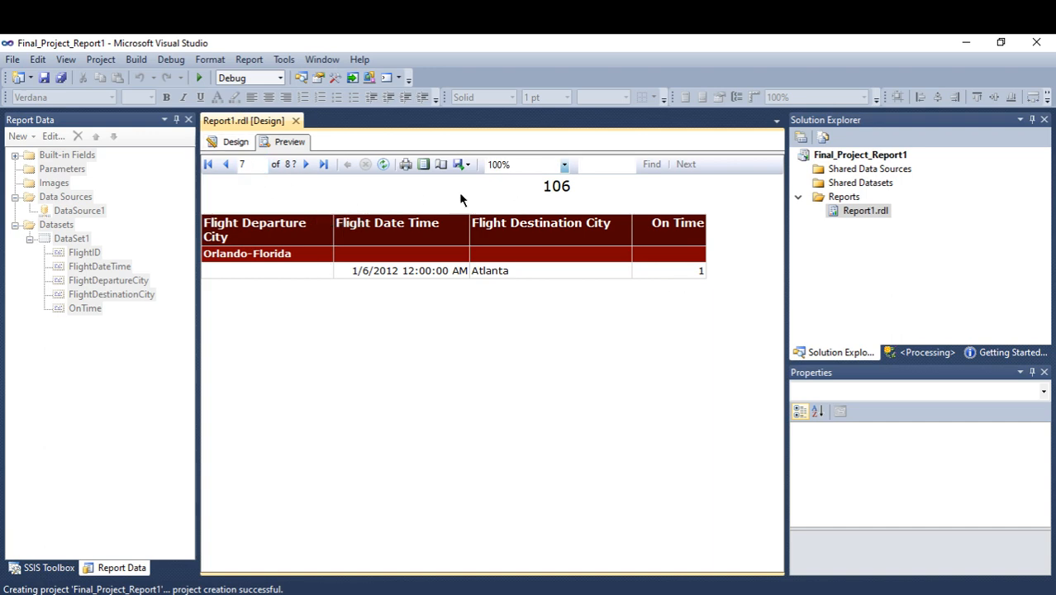
click(232, 142)
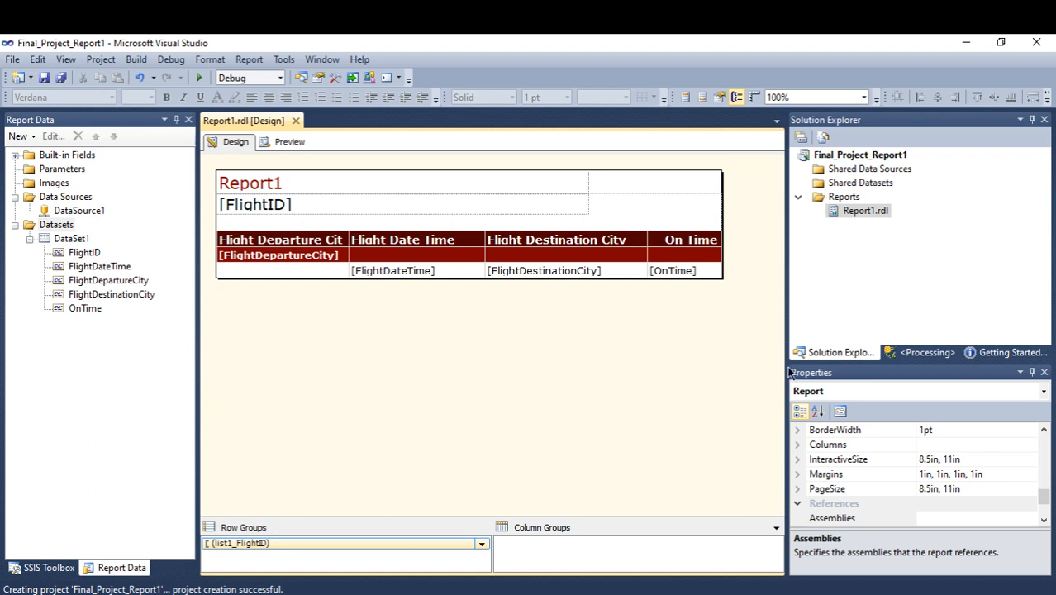
click(13, 59)
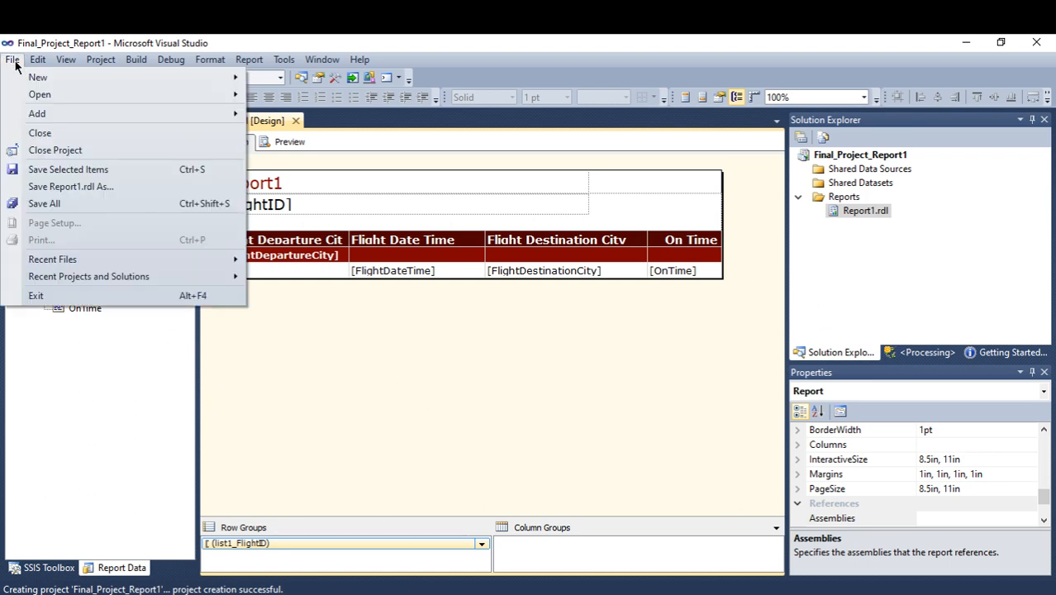
mouse_move(37, 60)
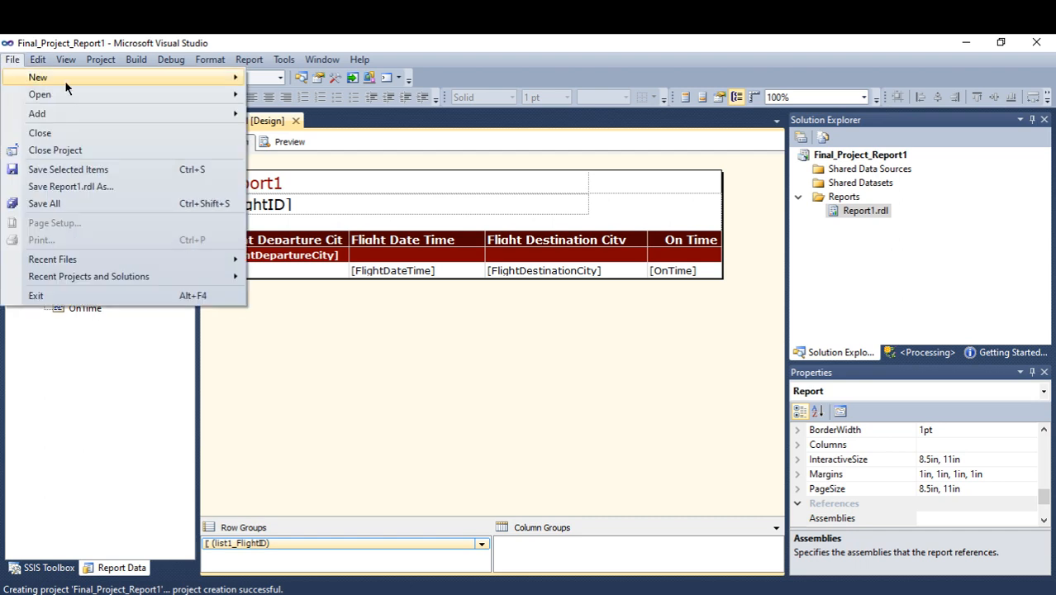
mouse_move(213, 81)
click(261, 82)
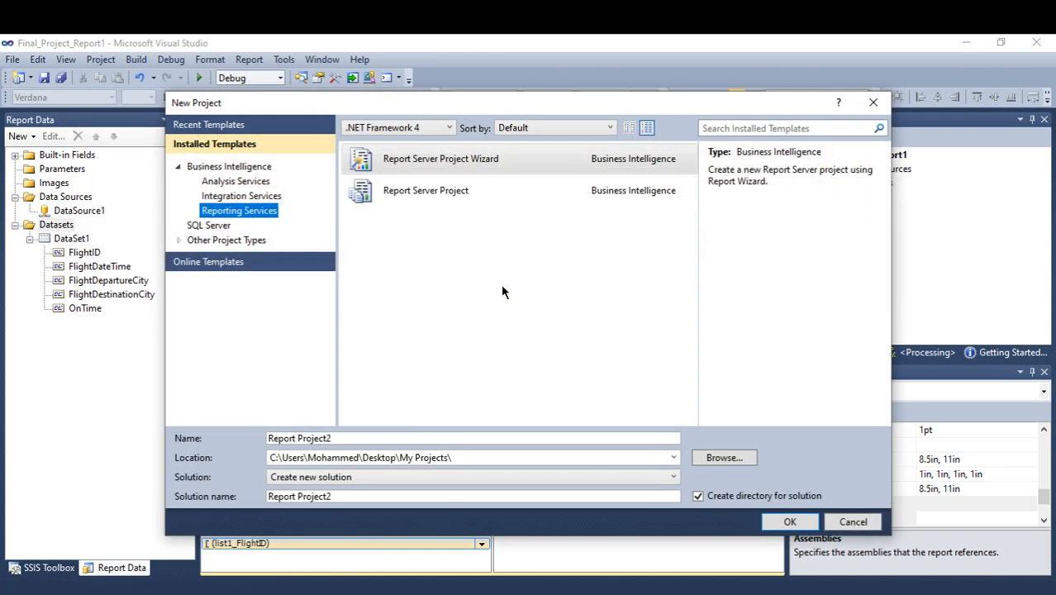
click(370, 199)
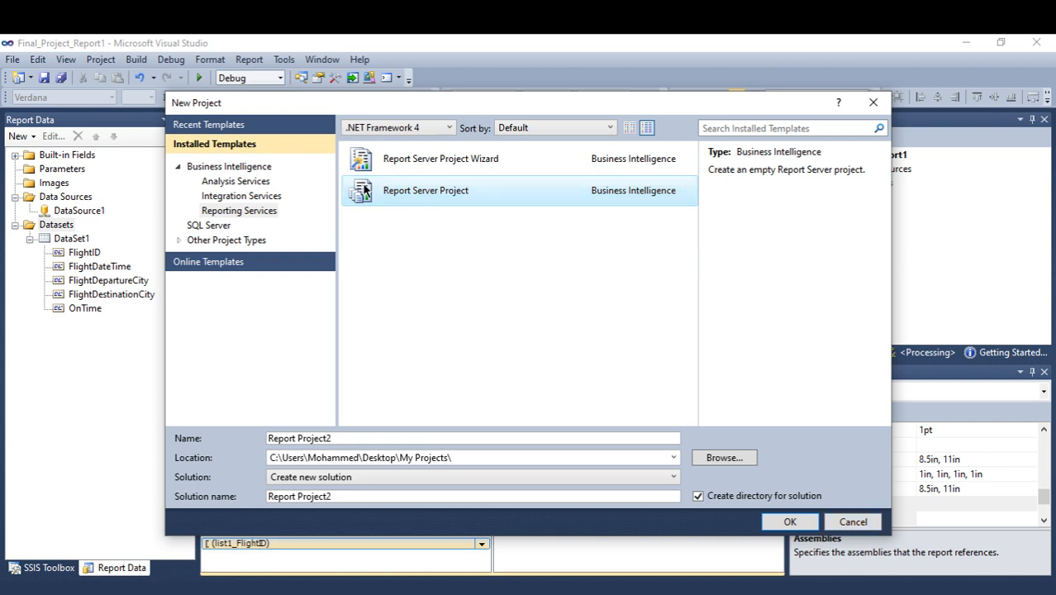
click(855, 521)
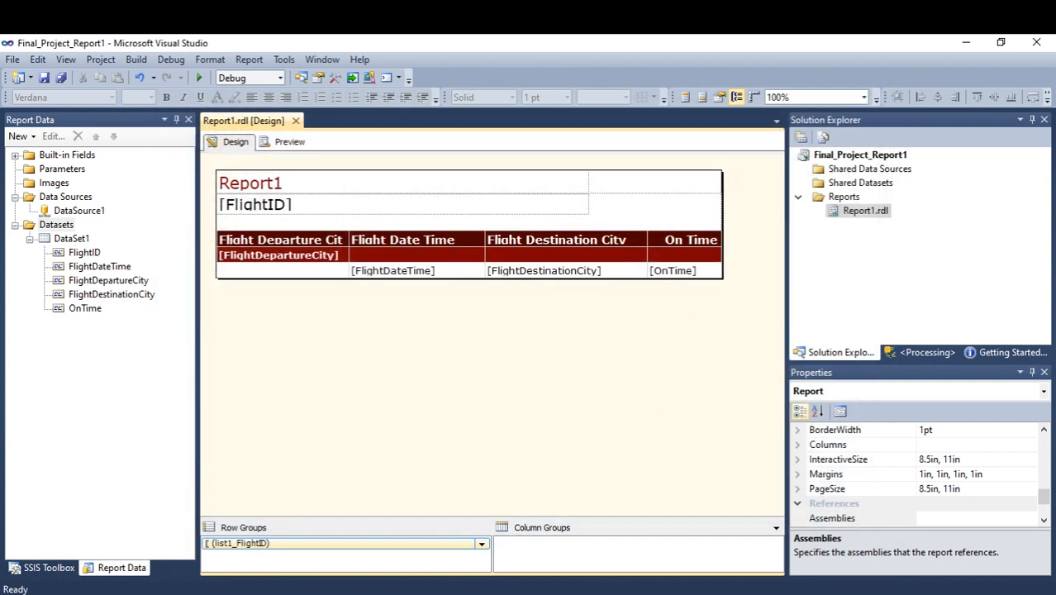